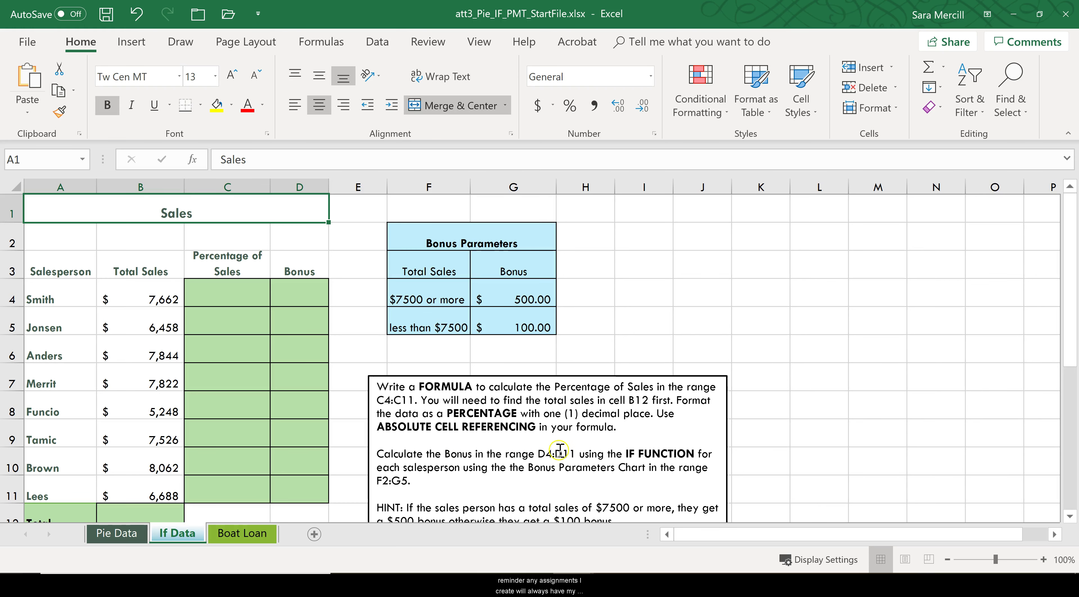
Step: Review the assignment instructions in the text box and the salesperson and total sales data in A4:B11
scroll(395, 407, down, 2)
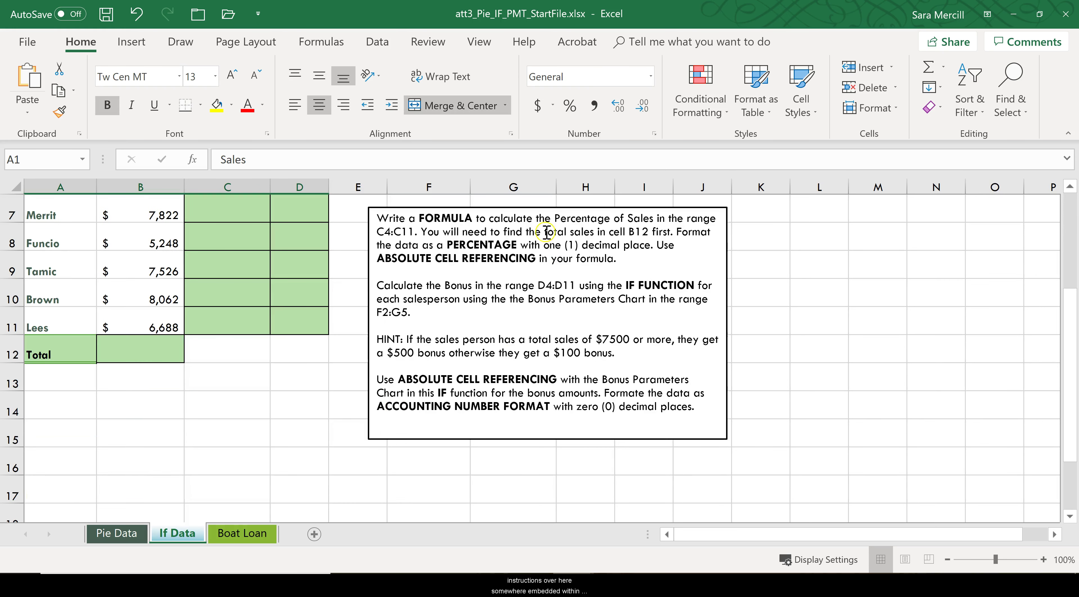
click(499, 373)
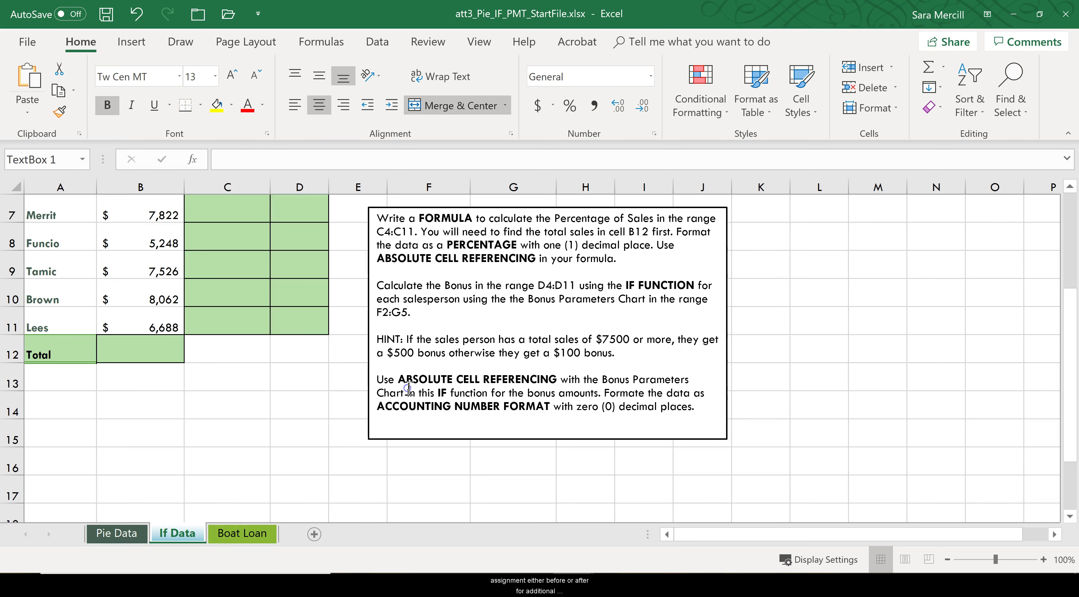
scroll(500, 373, up, 2)
drag(41, 300, 58, 493)
drag(161, 301, 159, 495)
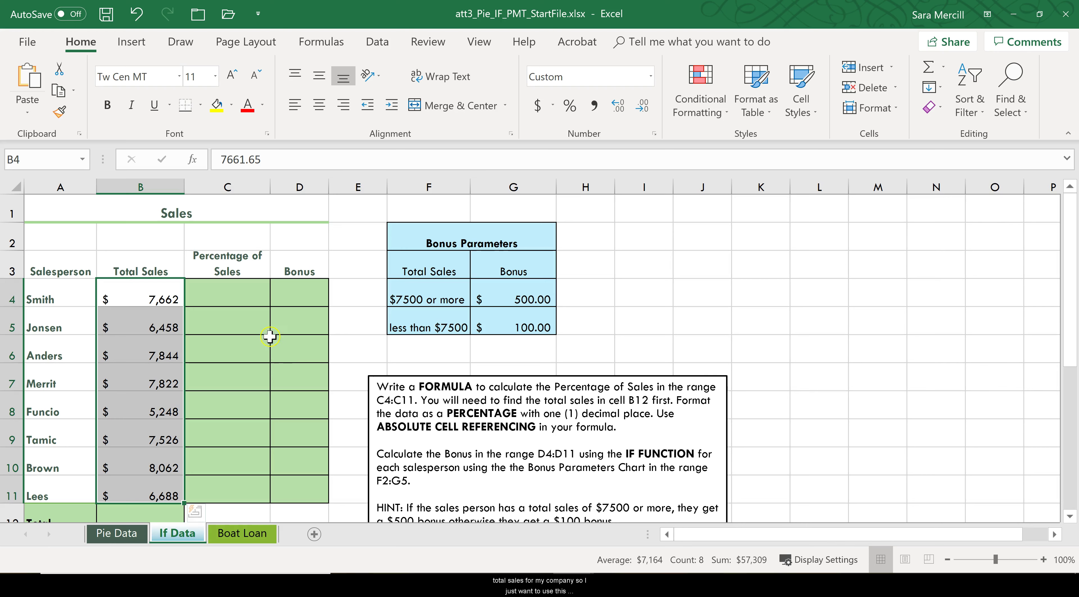
click(244, 300)
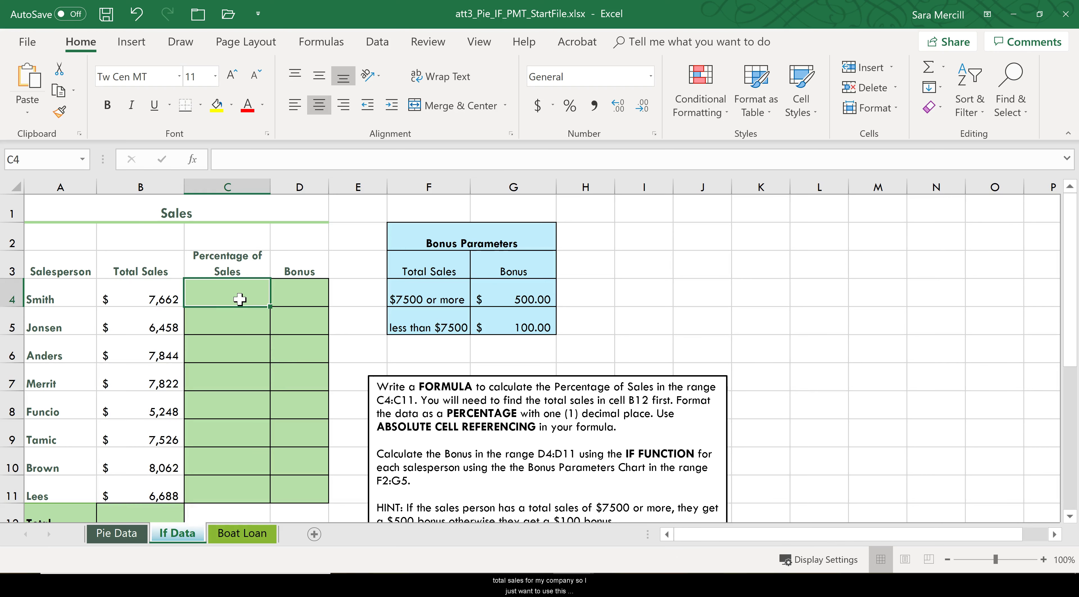
click(72, 301)
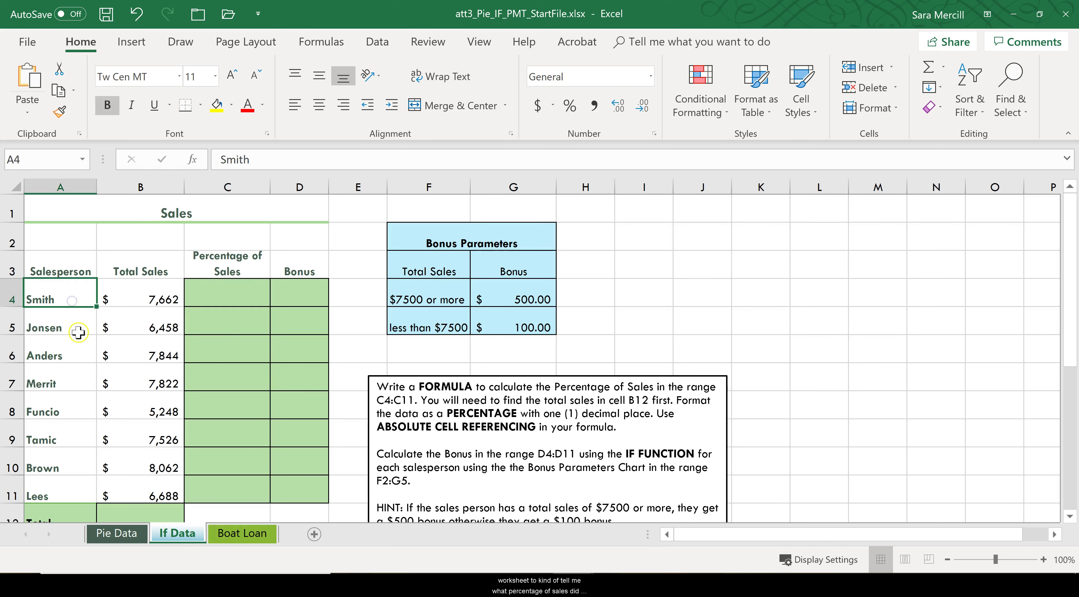
click(66, 326)
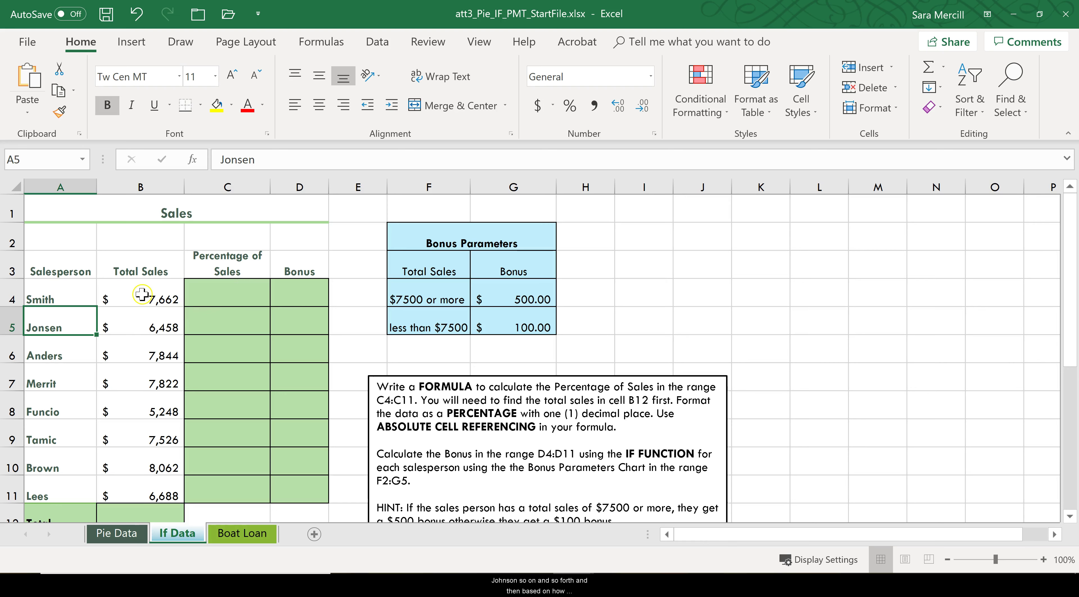
drag(145, 298, 162, 499)
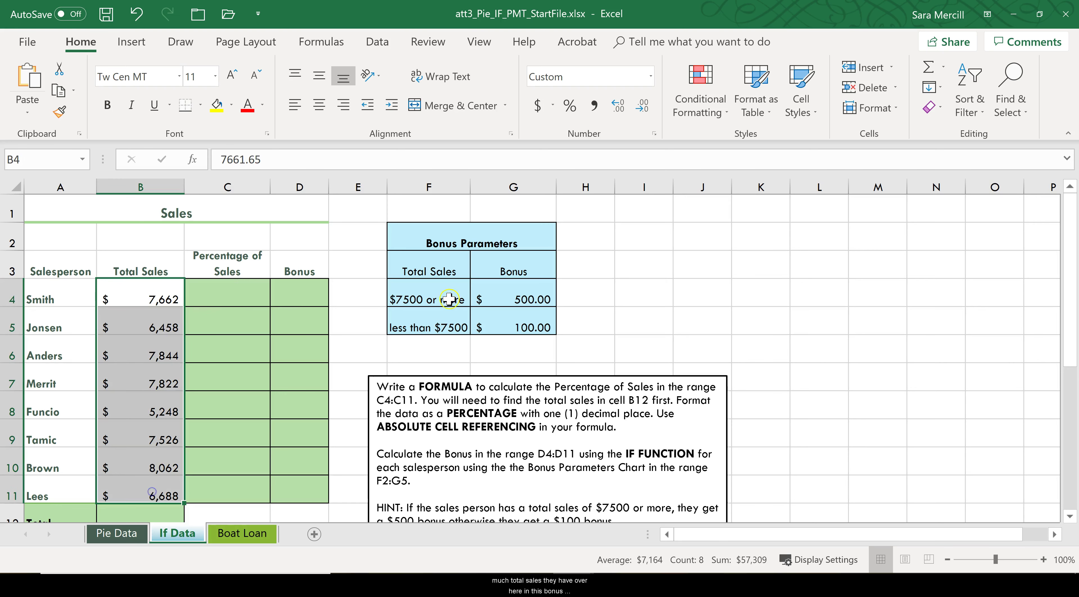
Step: Examine the Bonus Parameters chart in F2:G5 and the empty Percentage of Sales cells in column C
click(473, 241)
drag(491, 288, 490, 325)
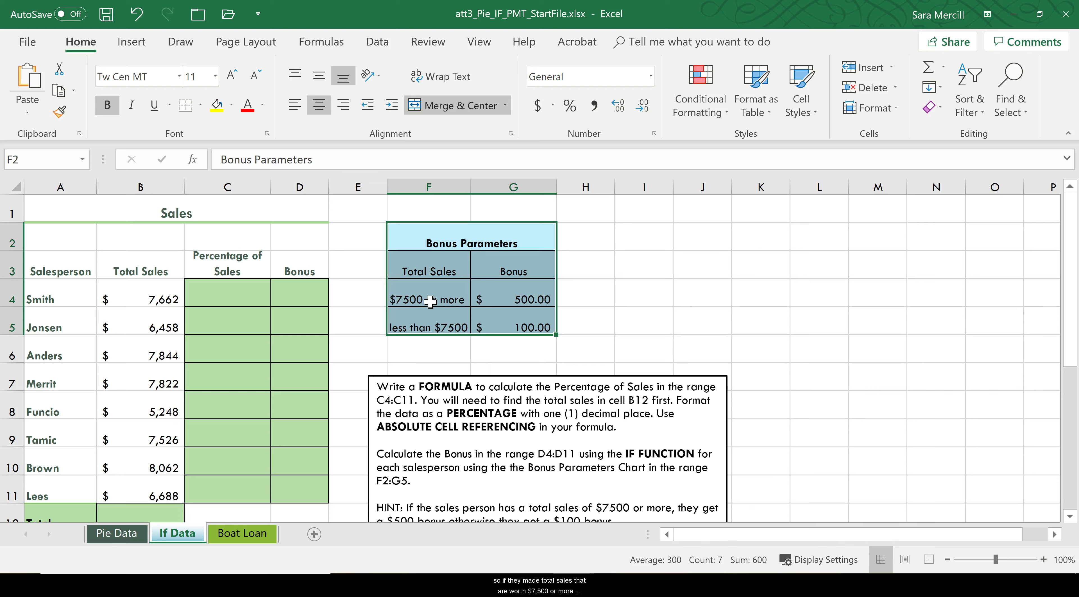
click(512, 296)
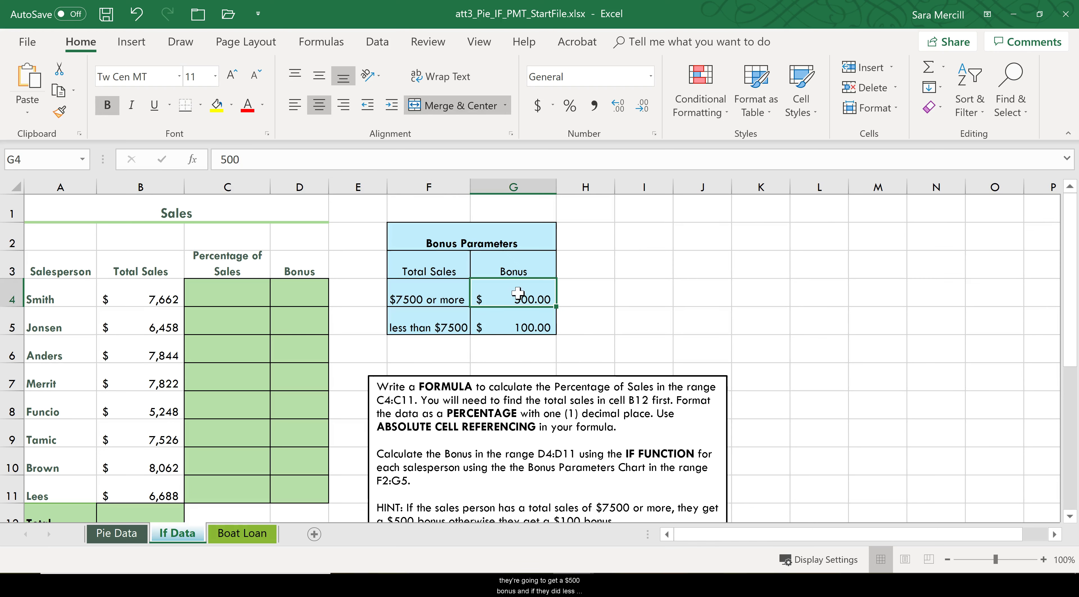
click(437, 332)
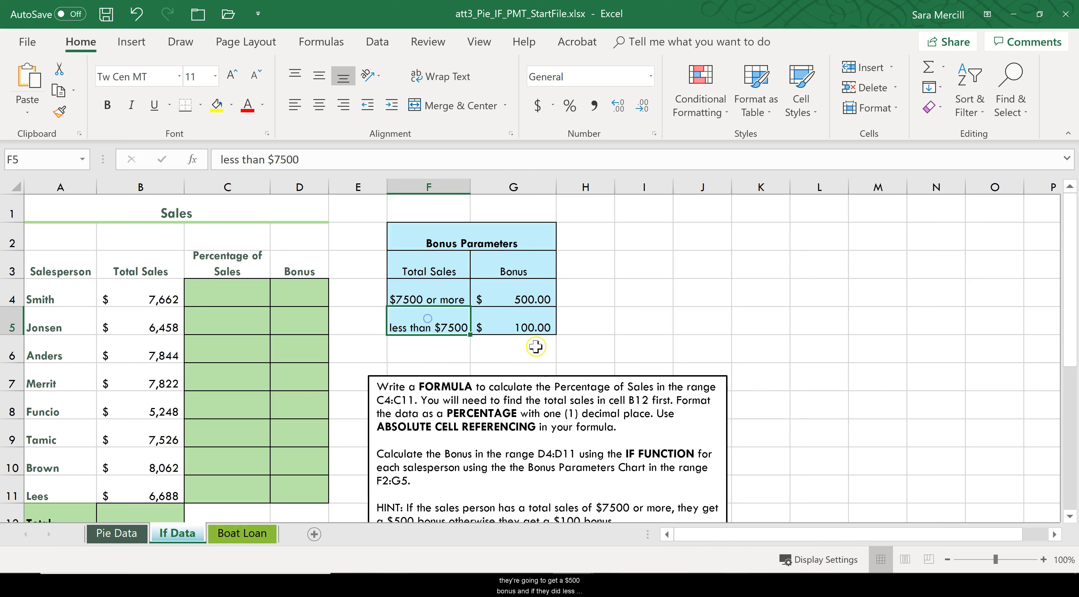
click(518, 330)
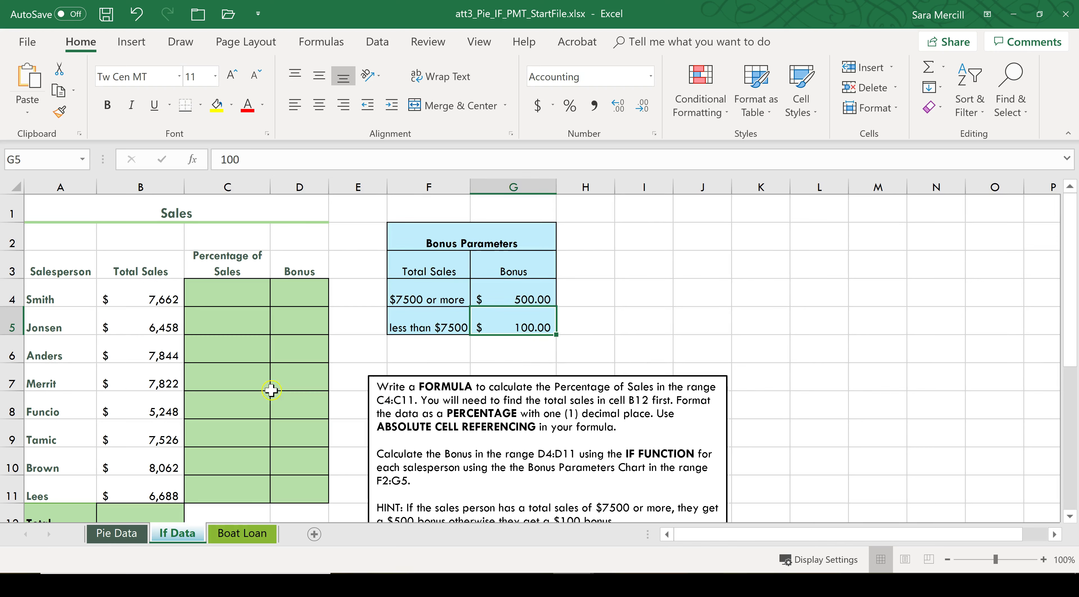
click(217, 299)
drag(246, 328, 253, 470)
click(221, 289)
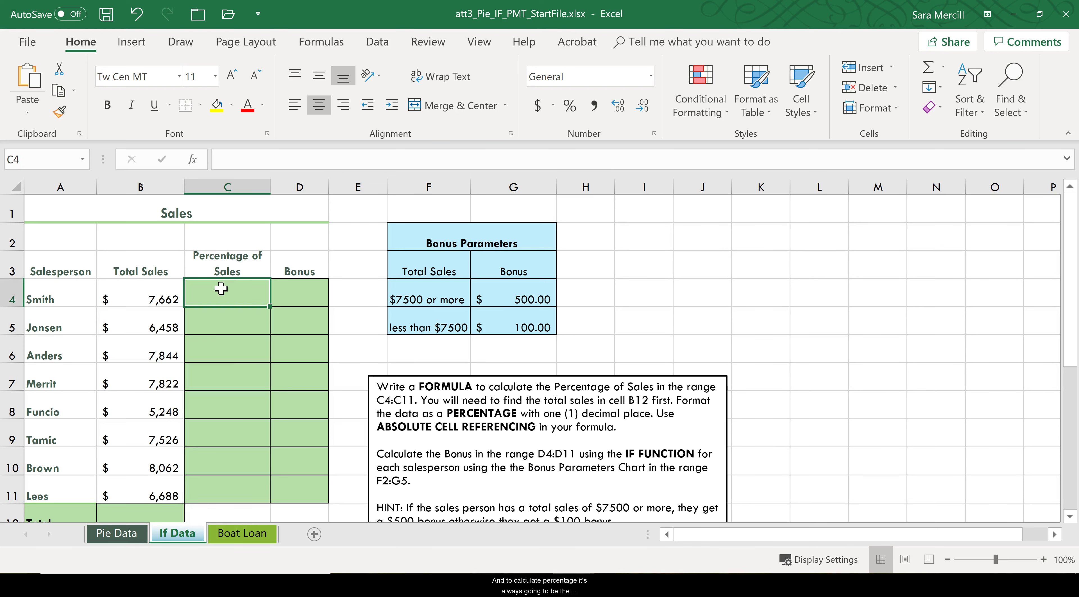
click(149, 291)
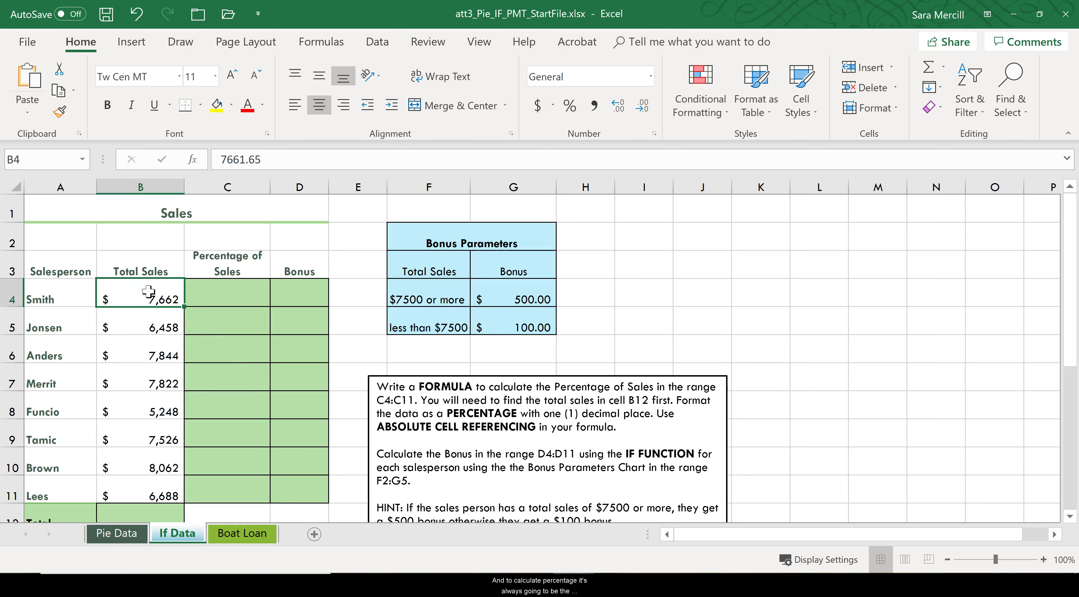
Step: Total the sales of all salespeople in B12 with the SUM function over B4:B11
click(140, 515)
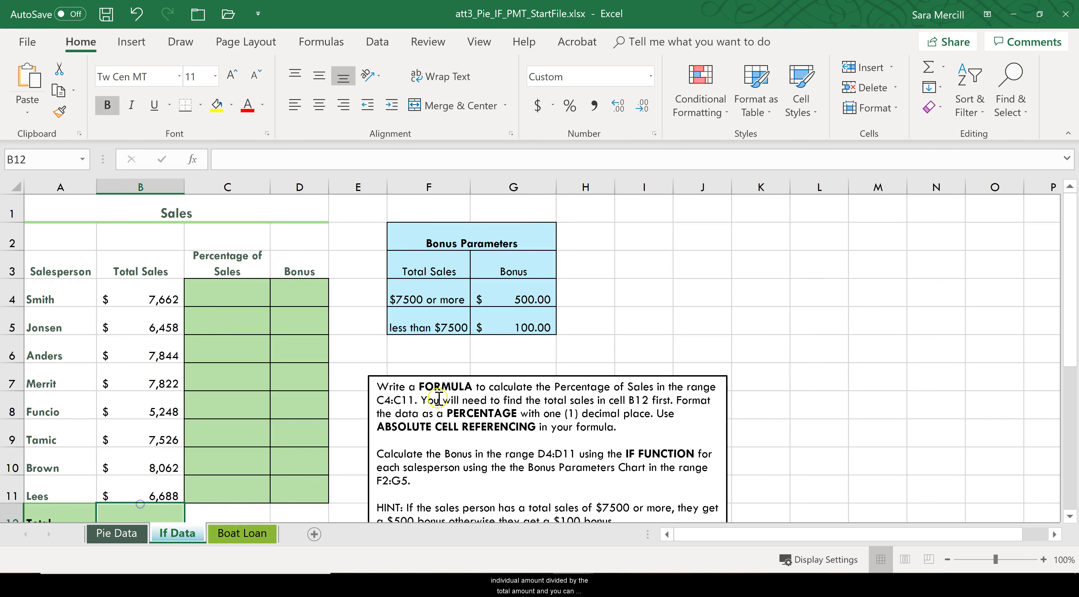
click(1069, 517)
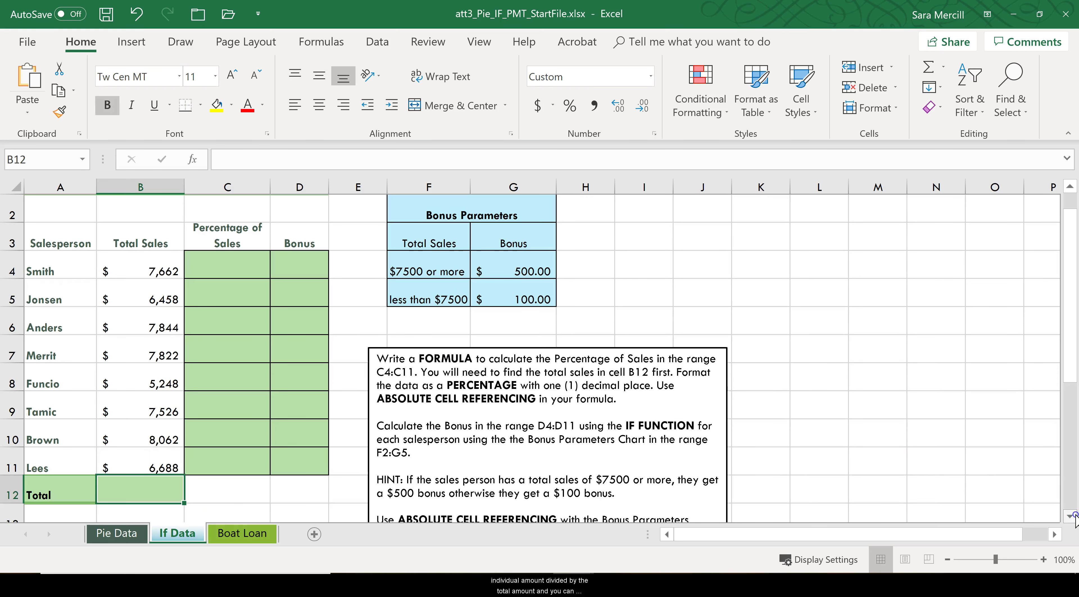
click(948, 560)
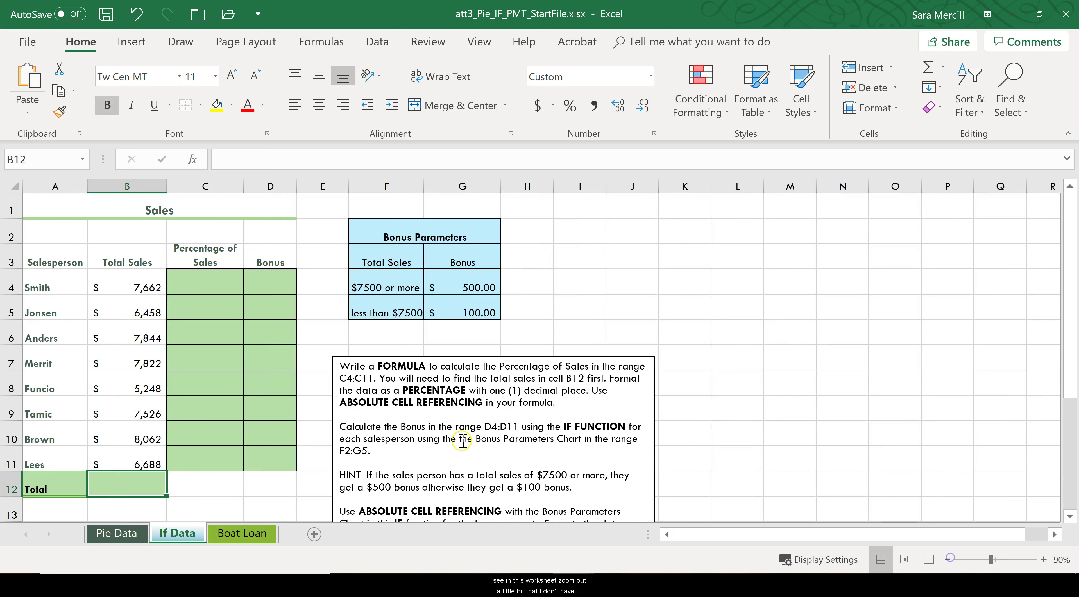
drag(125, 279, 132, 463)
click(125, 485)
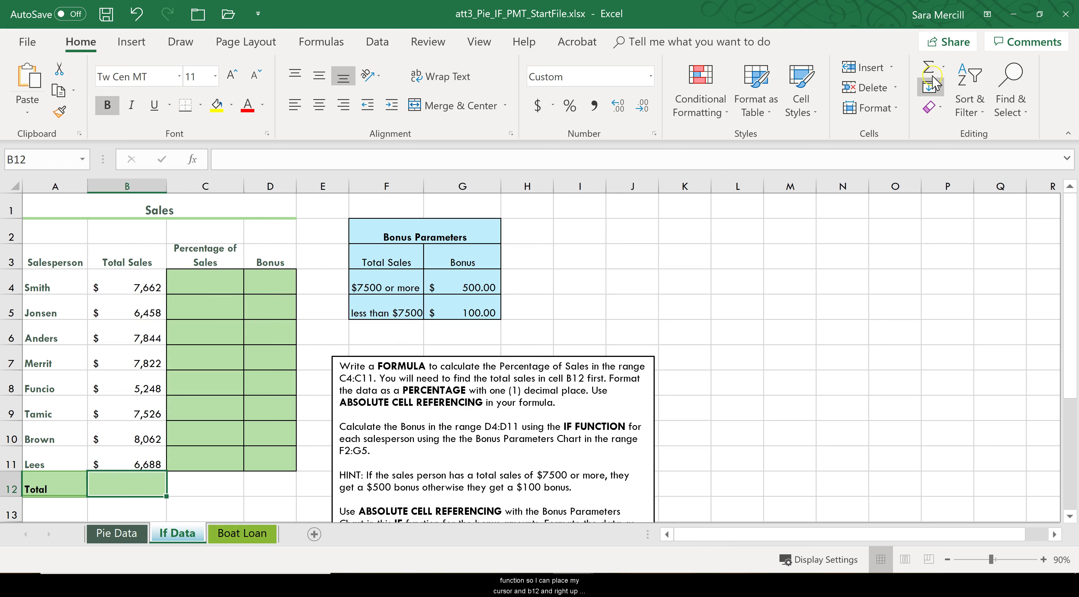
click(940, 69)
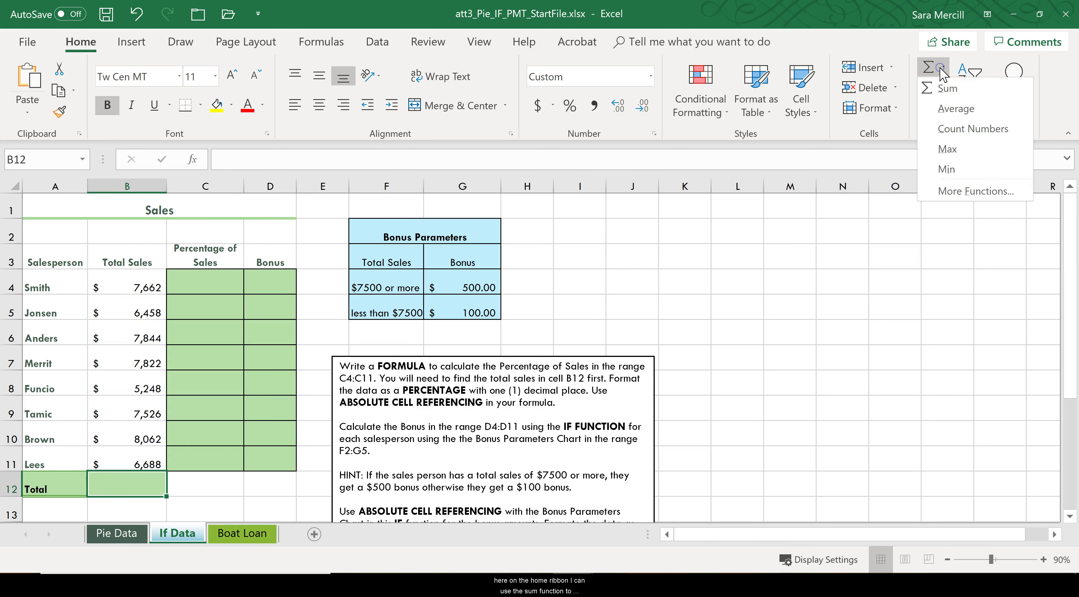
click(946, 88)
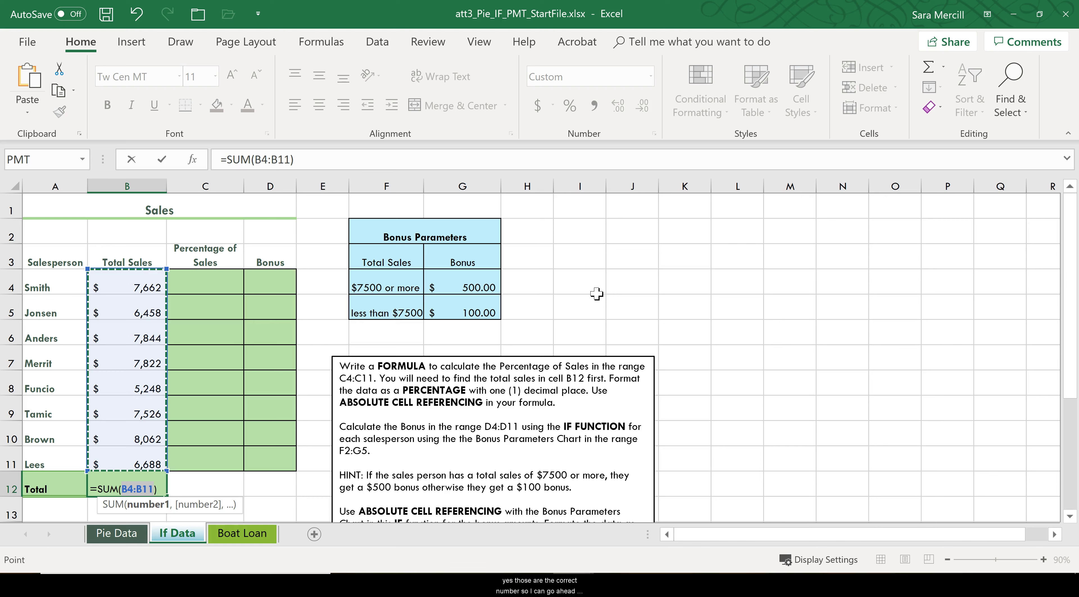
click(161, 161)
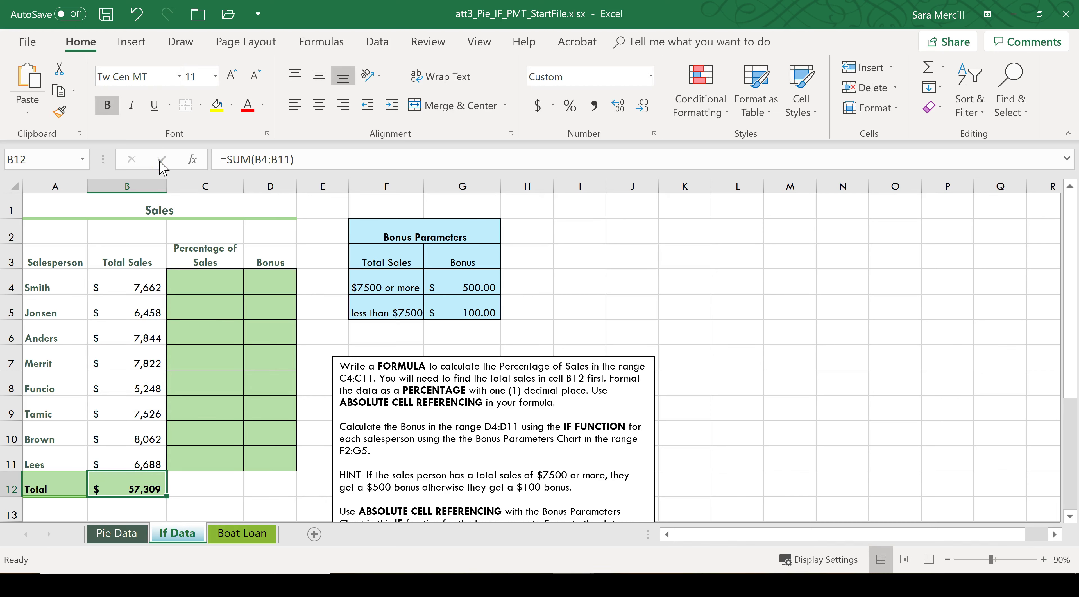
Step: Enter the formula =B4/B12 in C4 to calculate the first salesperson's percentage of sales
click(205, 282)
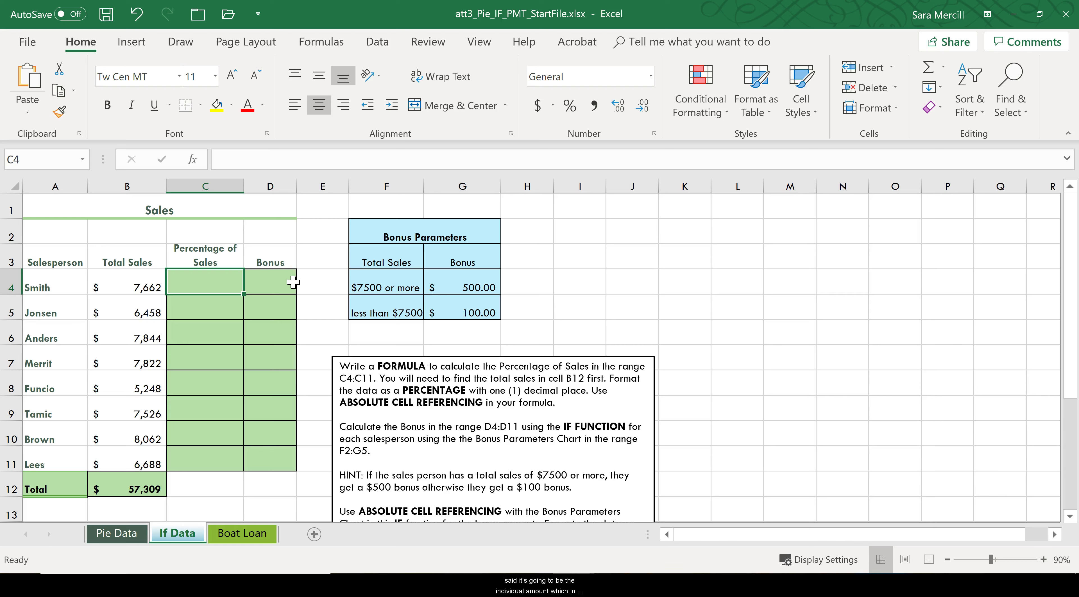
click(111, 289)
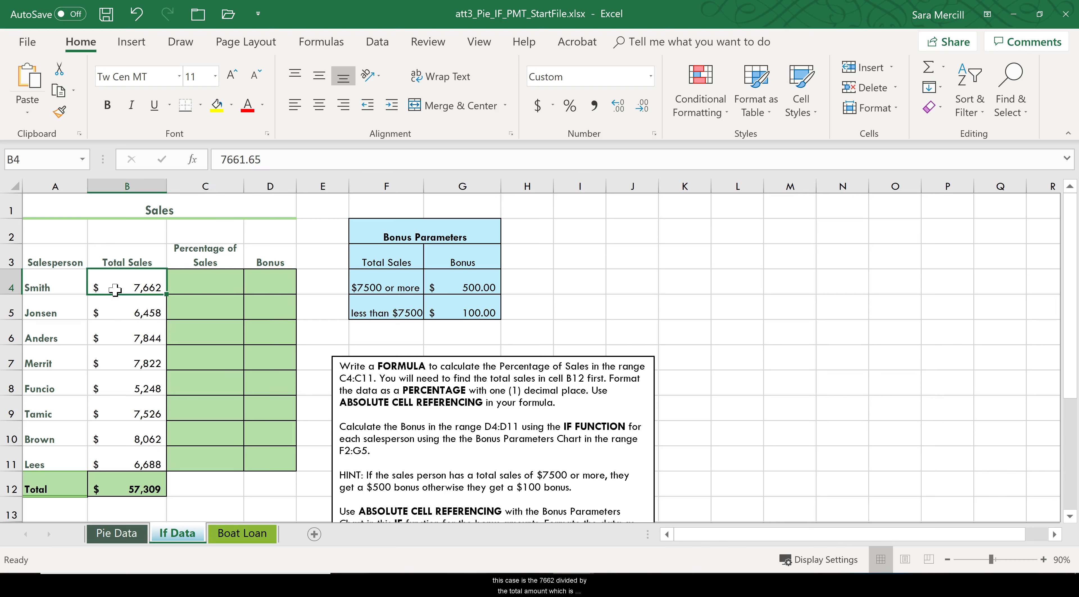
click(141, 489)
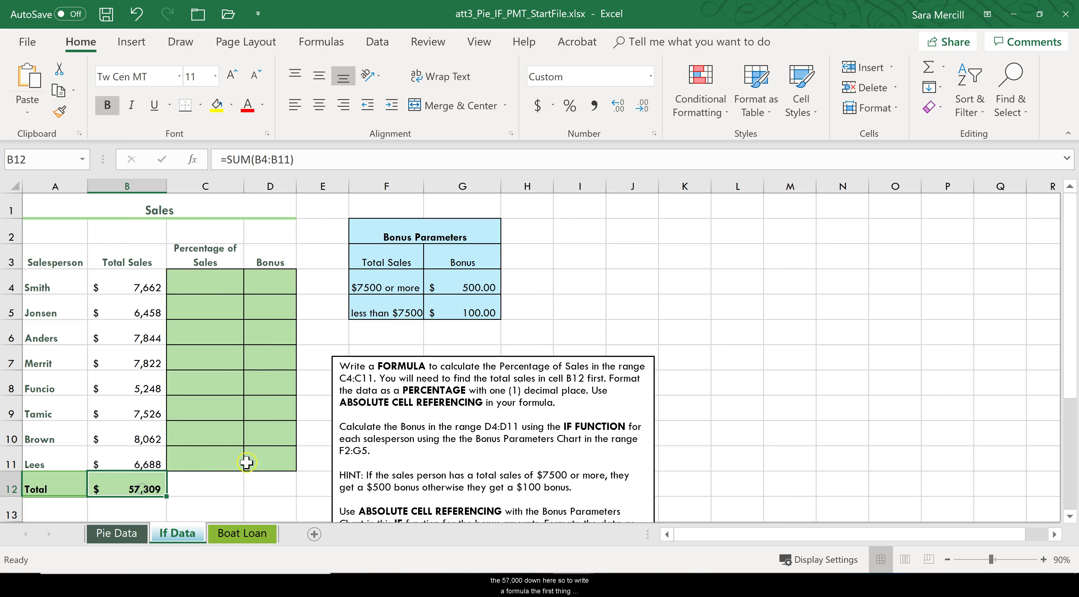
click(196, 285)
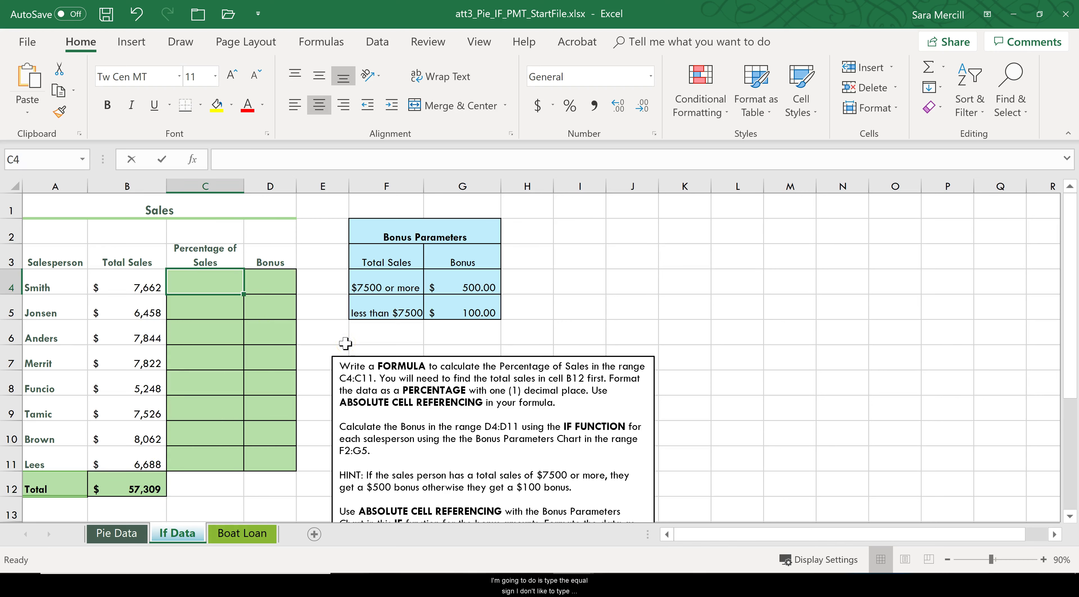
text(=)
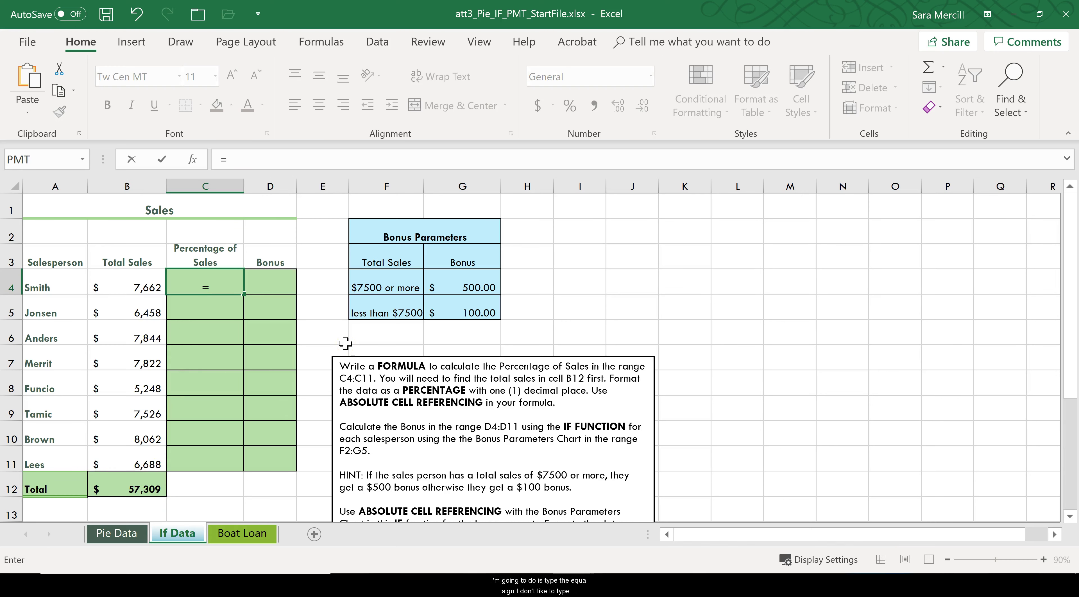
click(135, 286)
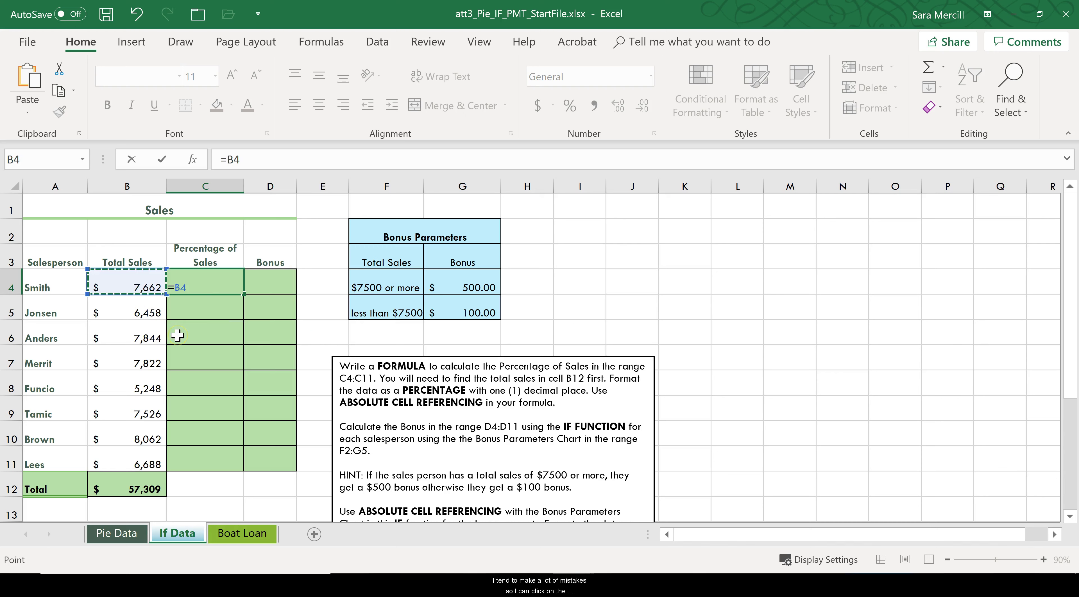
click(116, 284)
text(/)
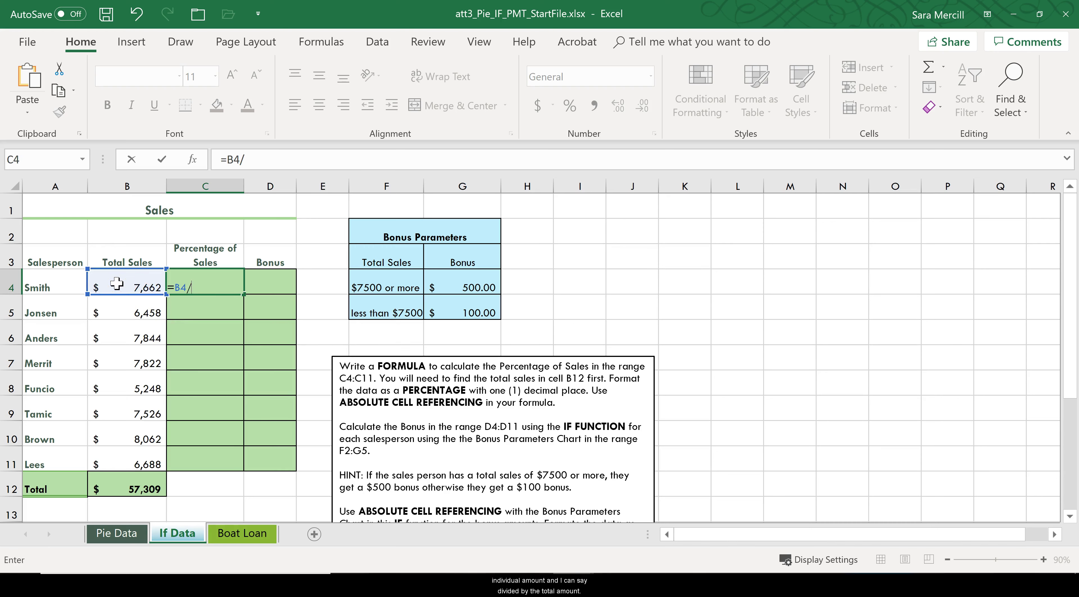
click(122, 496)
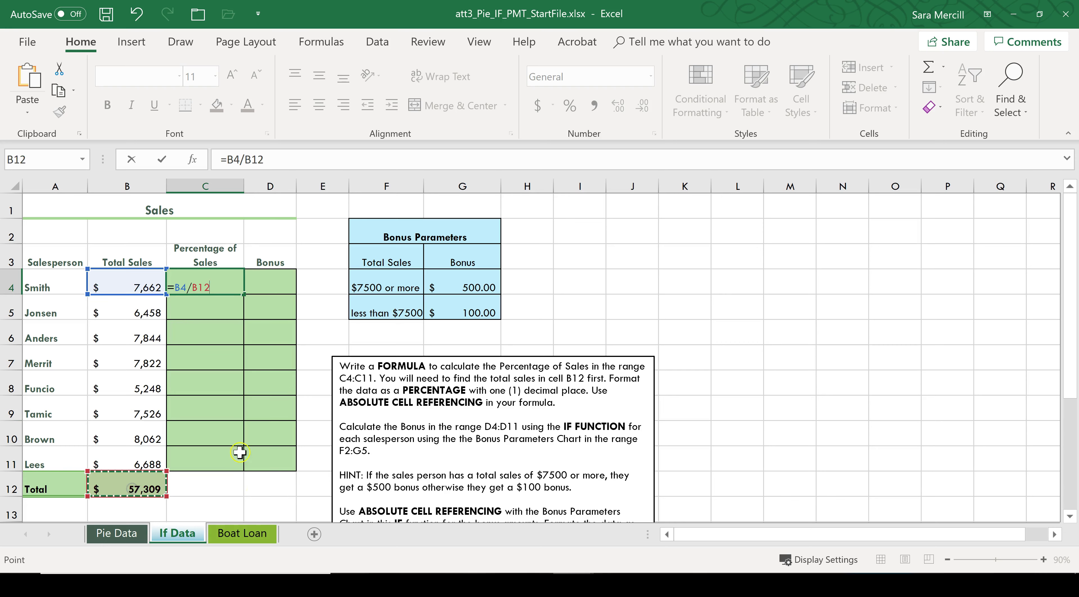
click(162, 159)
Step: Check the required number format in the instructions and format C4 as a percentage with one decimal place
click(216, 284)
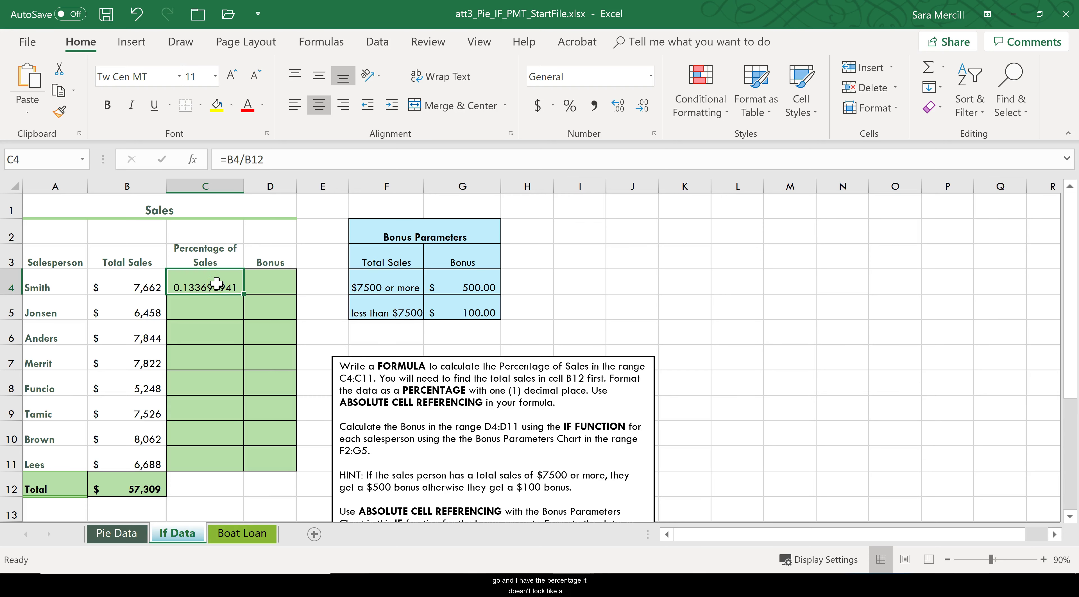
scroll(383, 416, down, 2)
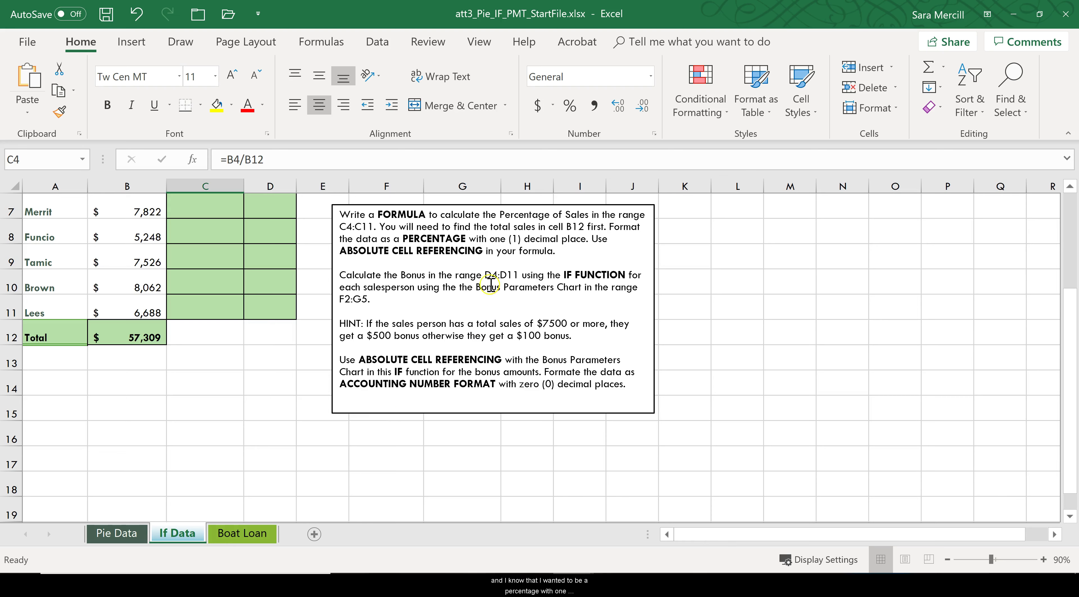
mouse_move(399, 227)
mouse_down()
mouse_move(535, 234)
mouse_move(484, 239)
mouse_up()
click(535, 237)
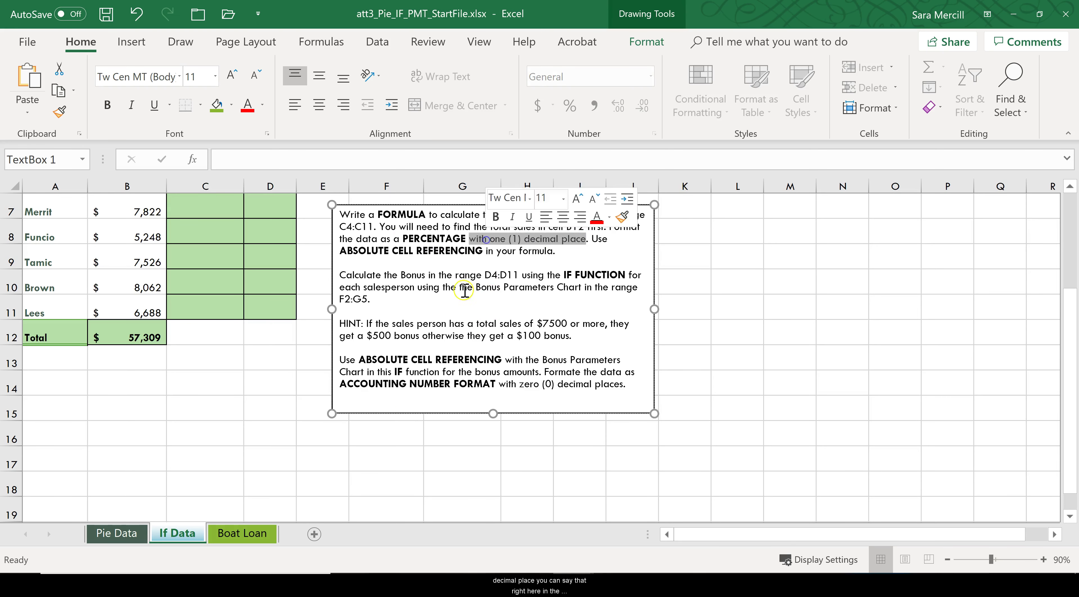
scroll(464, 290, up, 2)
click(209, 273)
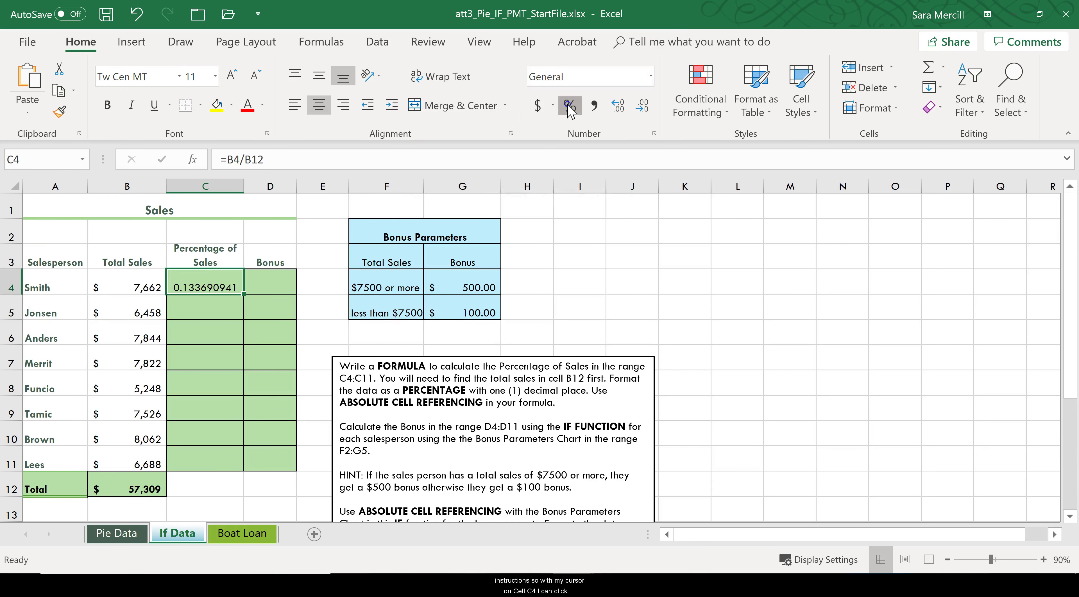
click(569, 106)
click(623, 108)
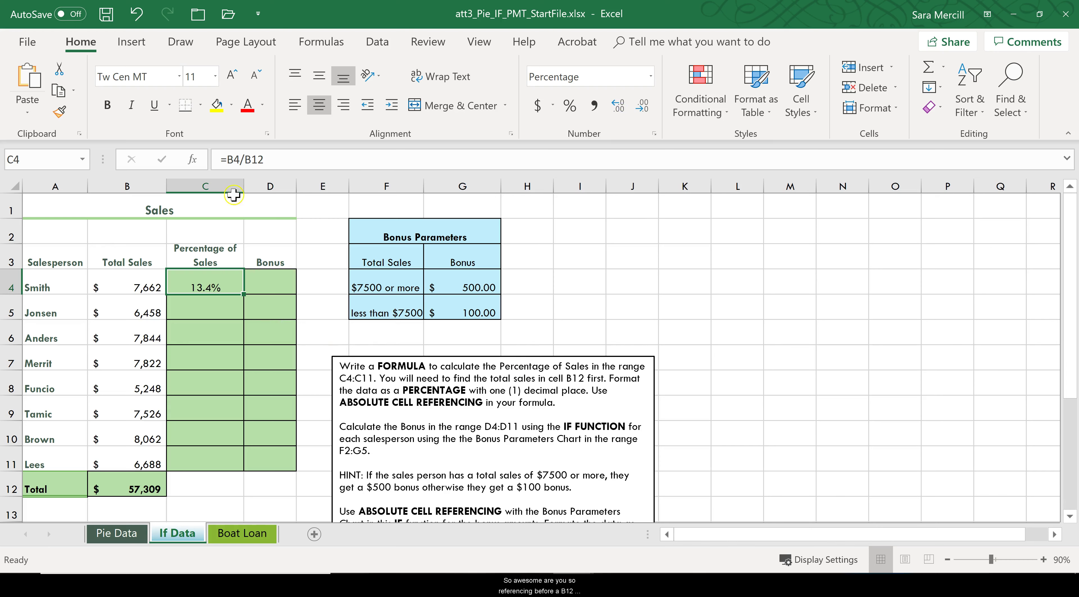
Step: Review the cell references in C4's formula and fill the formula down through C11
drag(226, 159, 257, 159)
key(shift+End)
key(ctrl+Return)
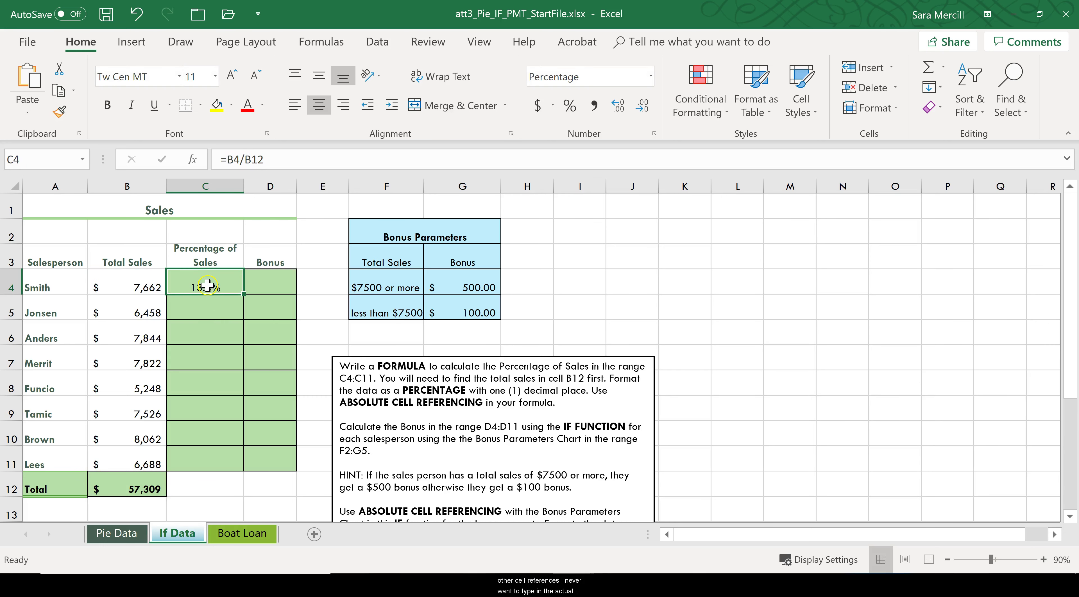
drag(243, 295, 304, 447)
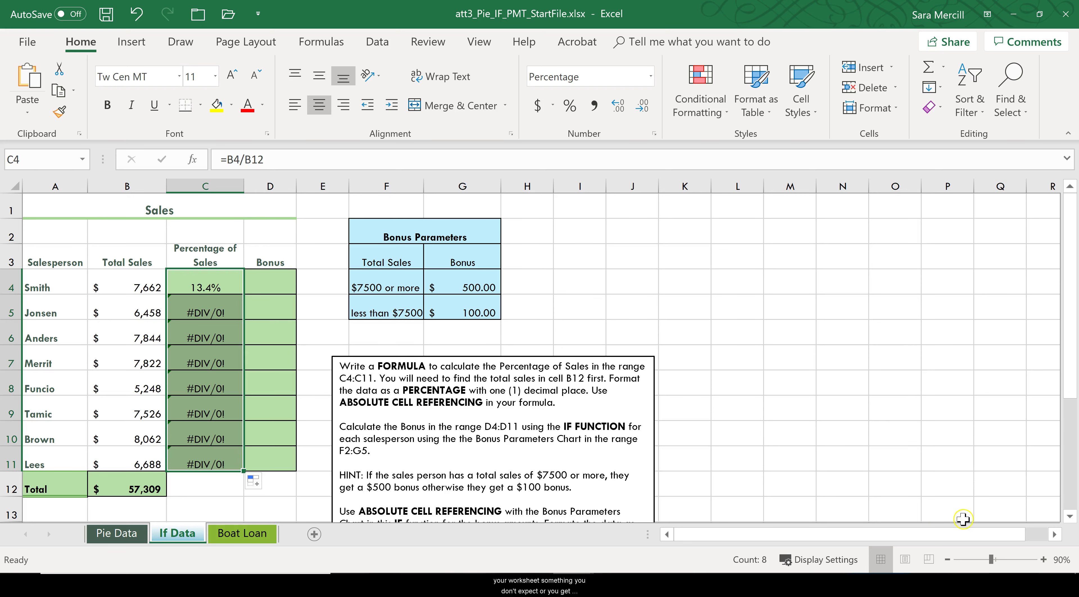
Step: Examine the cell references in C6's formula and undo the last fill of the percentage formula down column C
click(1069, 517)
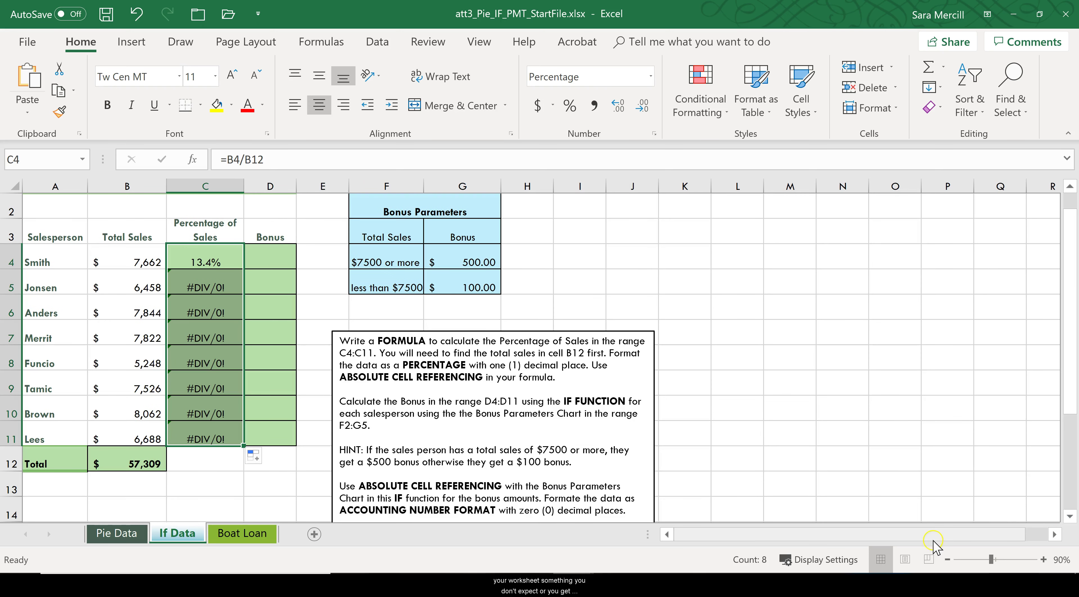
click(947, 560)
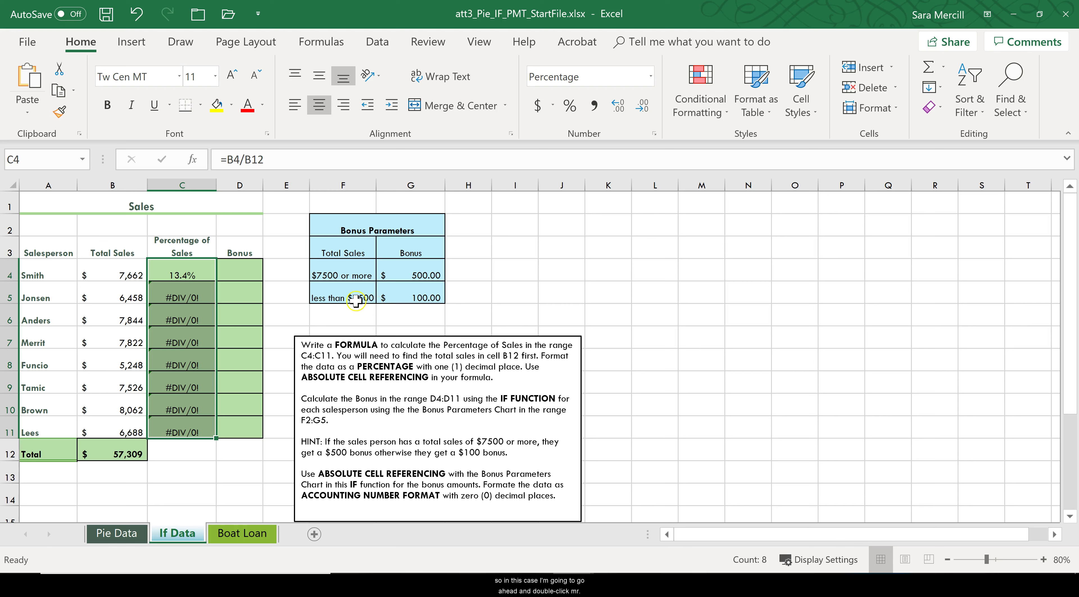
double_click(187, 319)
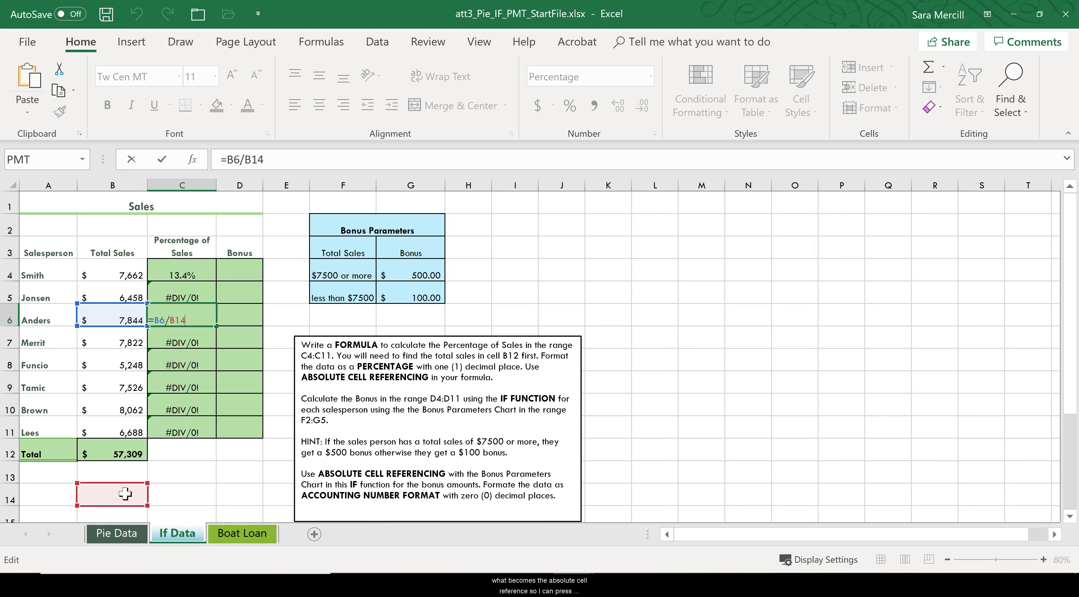
key(Escape)
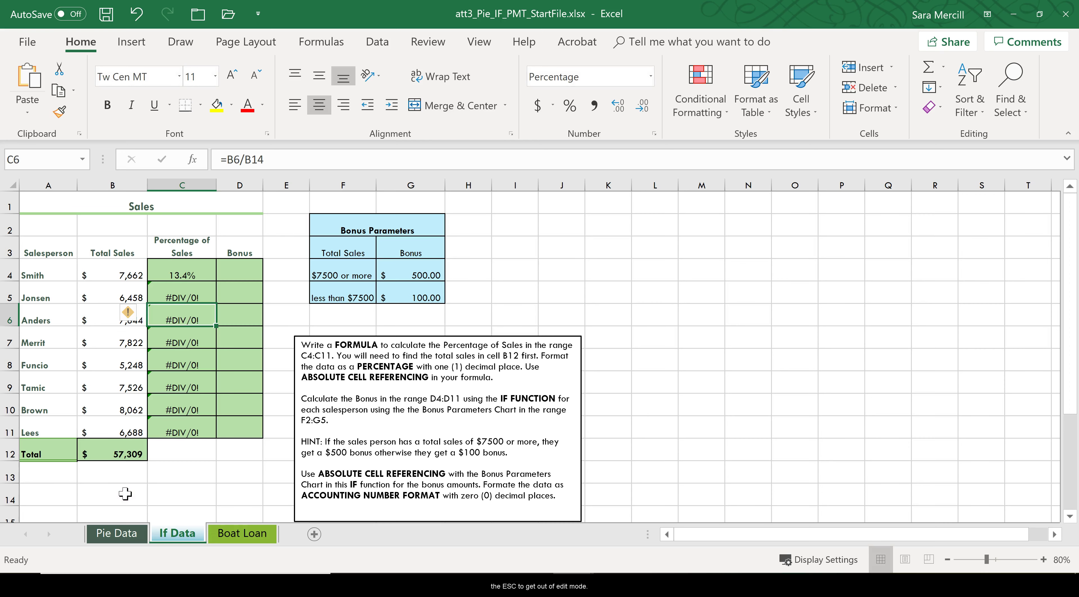
scroll(125, 494, up, 1)
key(ctrl+z)
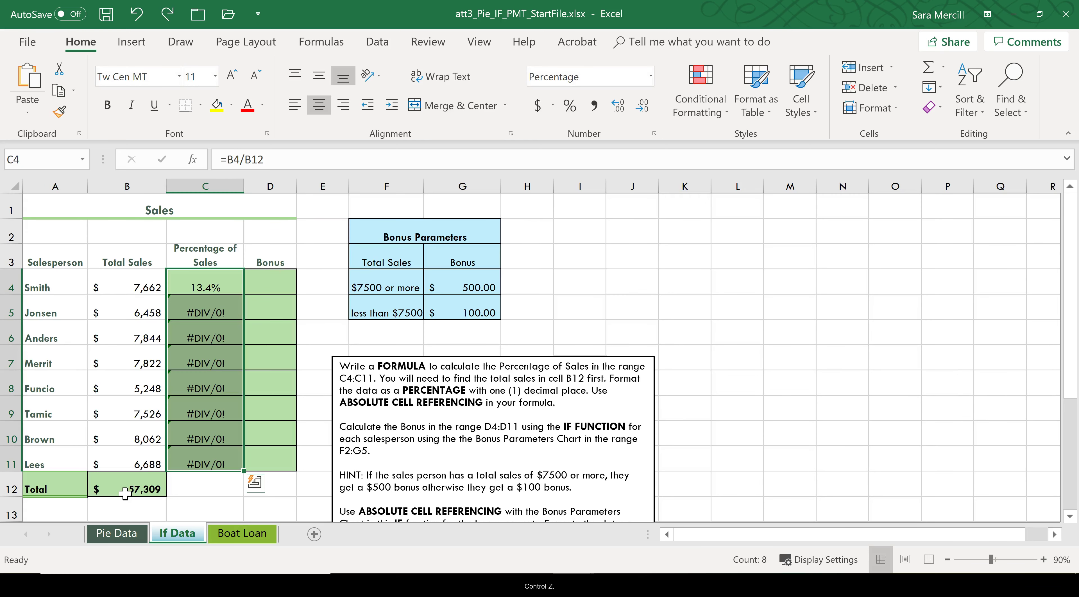
key(ctrl+z)
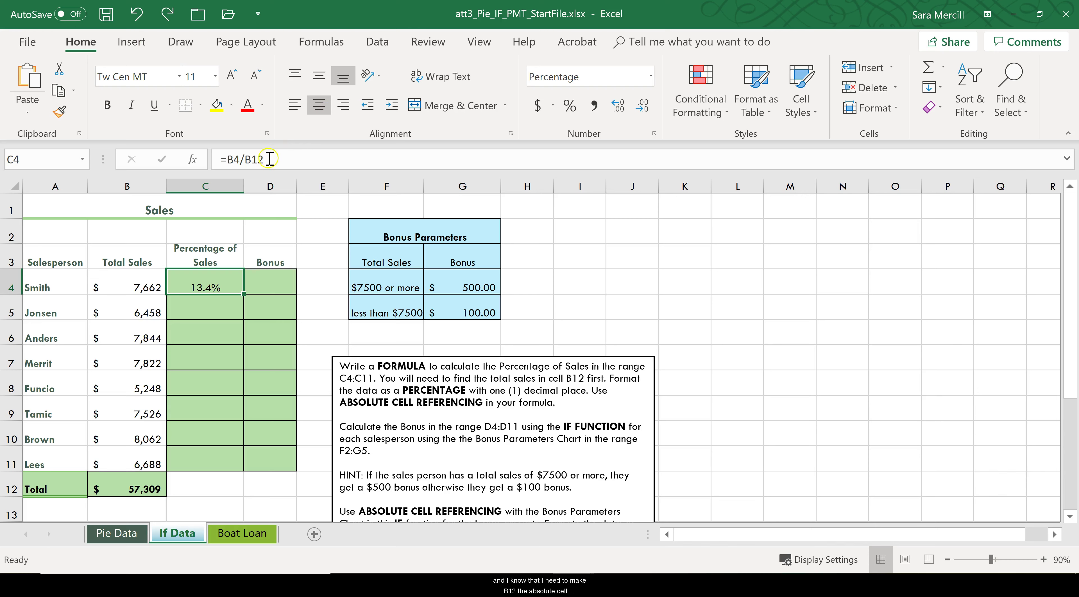
click(256, 160)
double_click(256, 160)
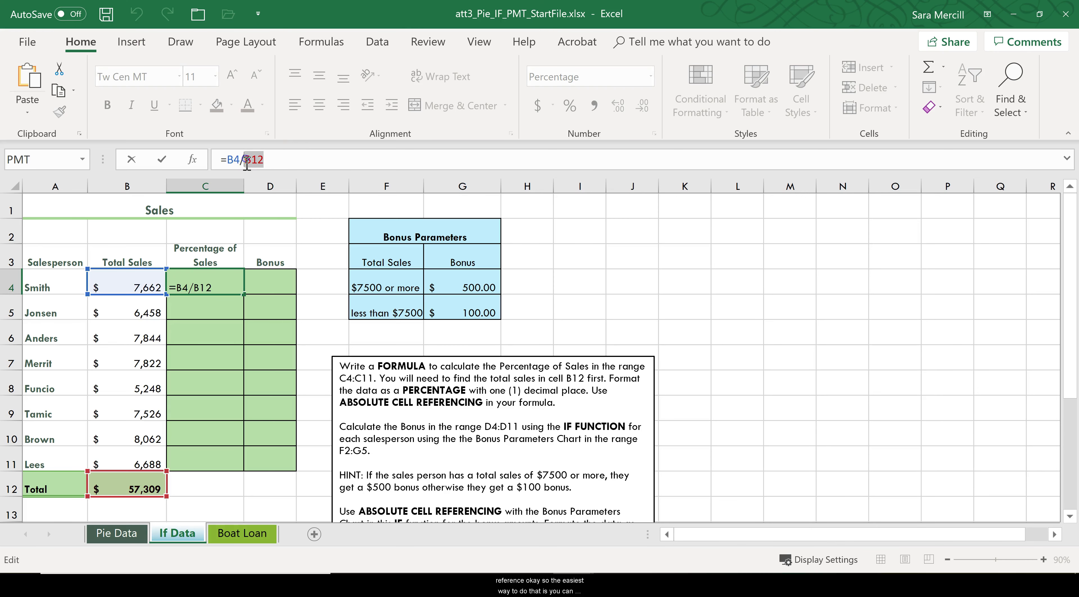
click(301, 161)
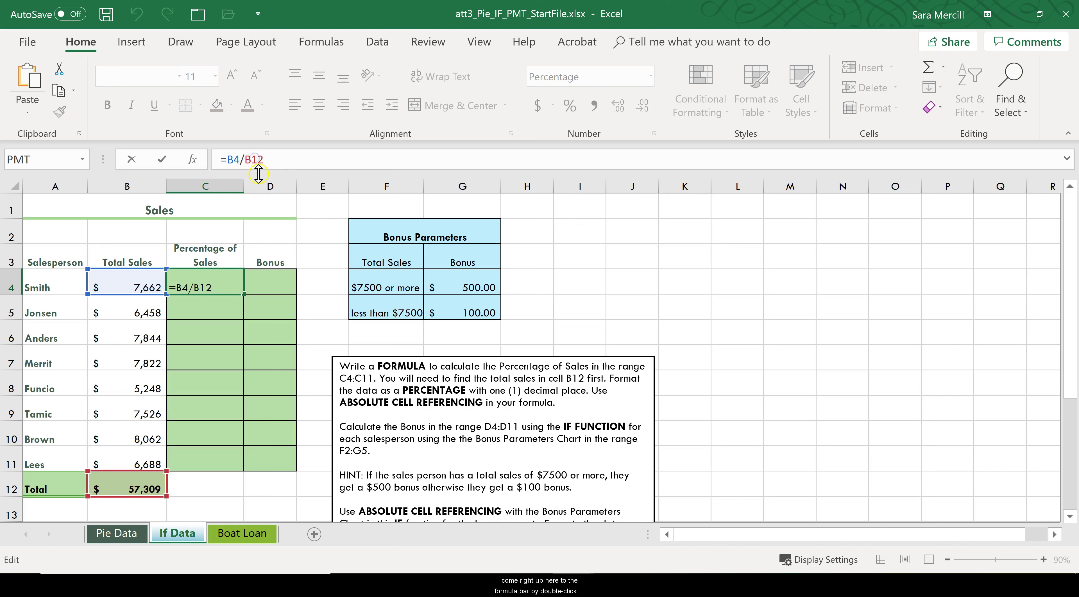
key(Escape)
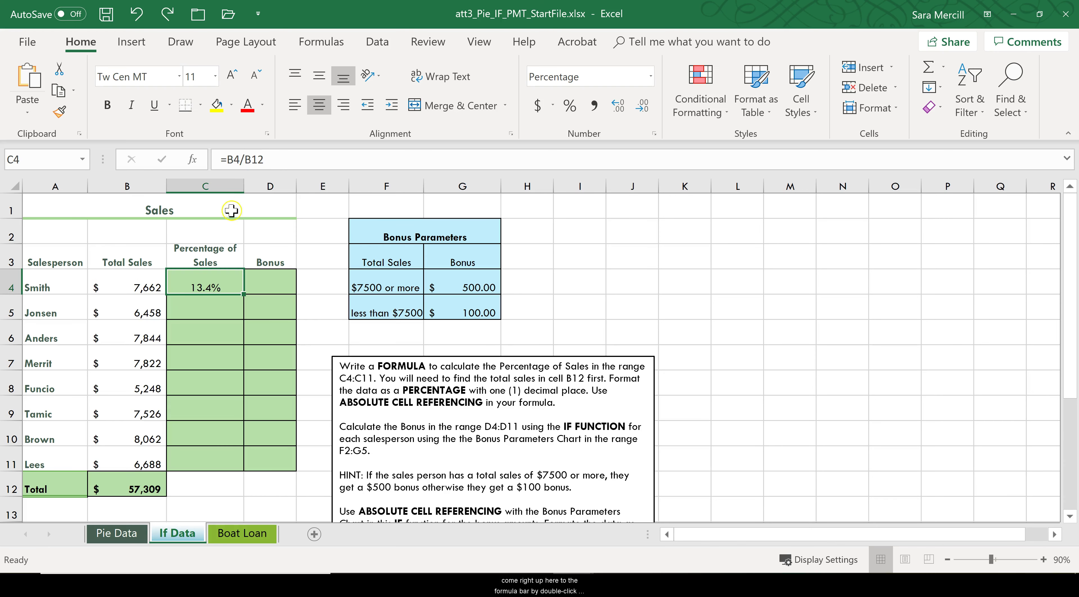
Step: Make the B12 reference in C4's formula absolute (=B4/$B$12) and fill the formula down through C11
double_click(196, 284)
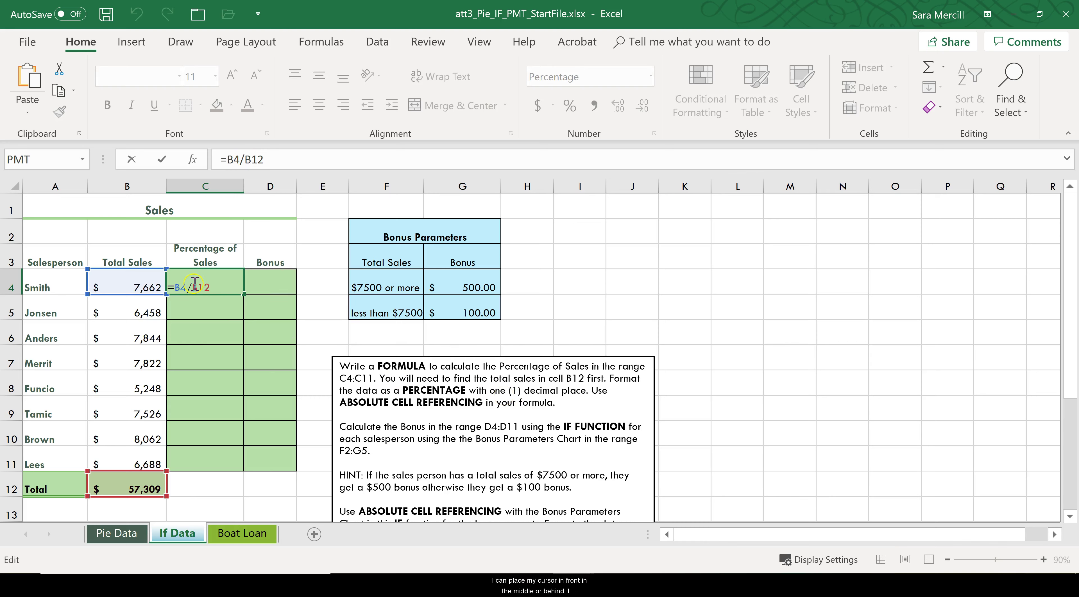
click(209, 287)
key(Left)
key(Left)
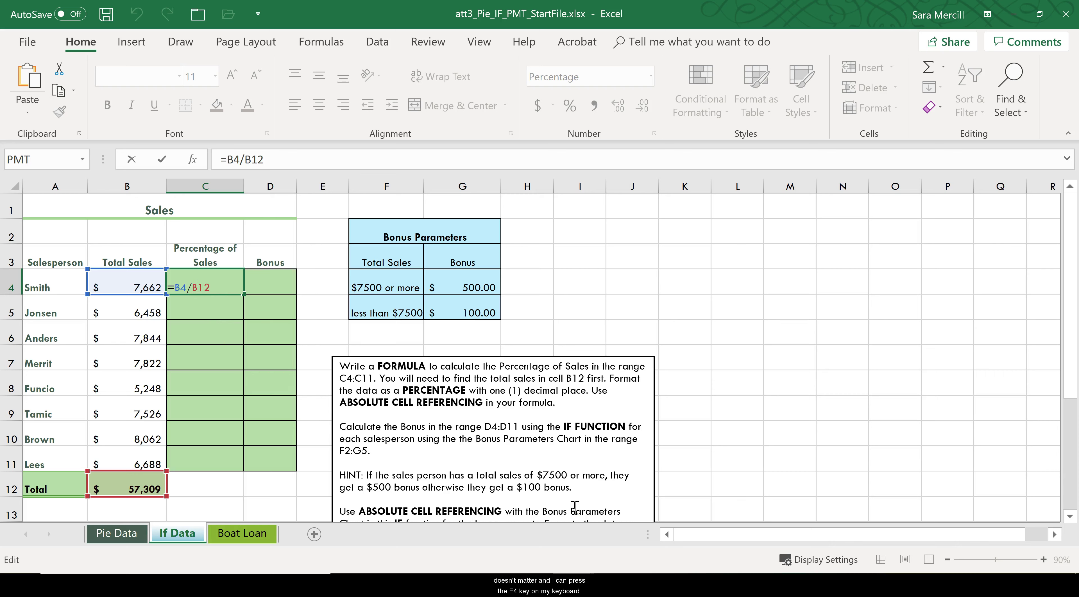
key(F4)
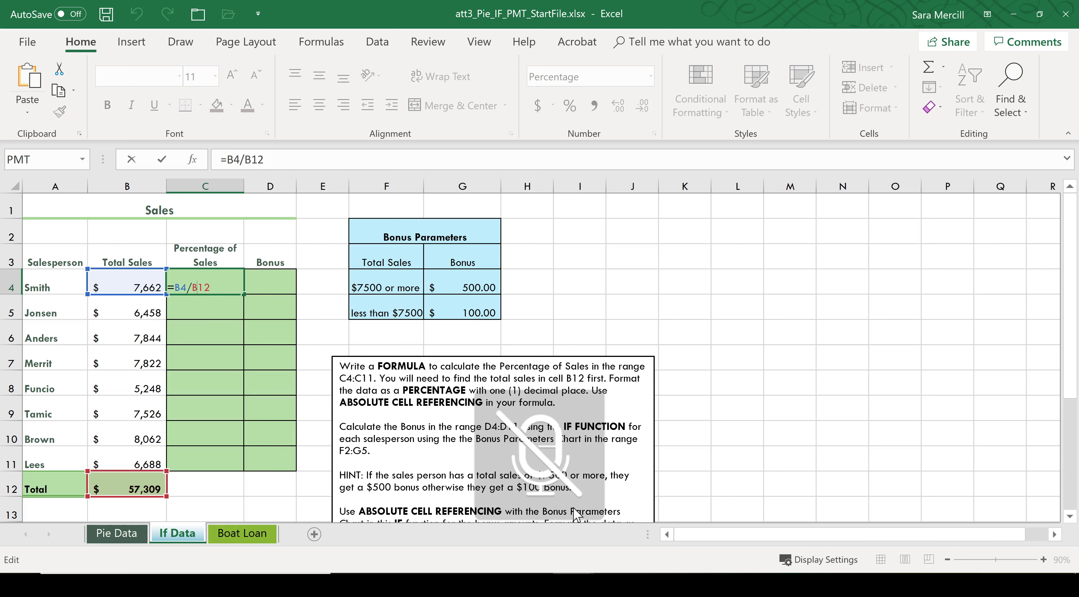
key(F4)
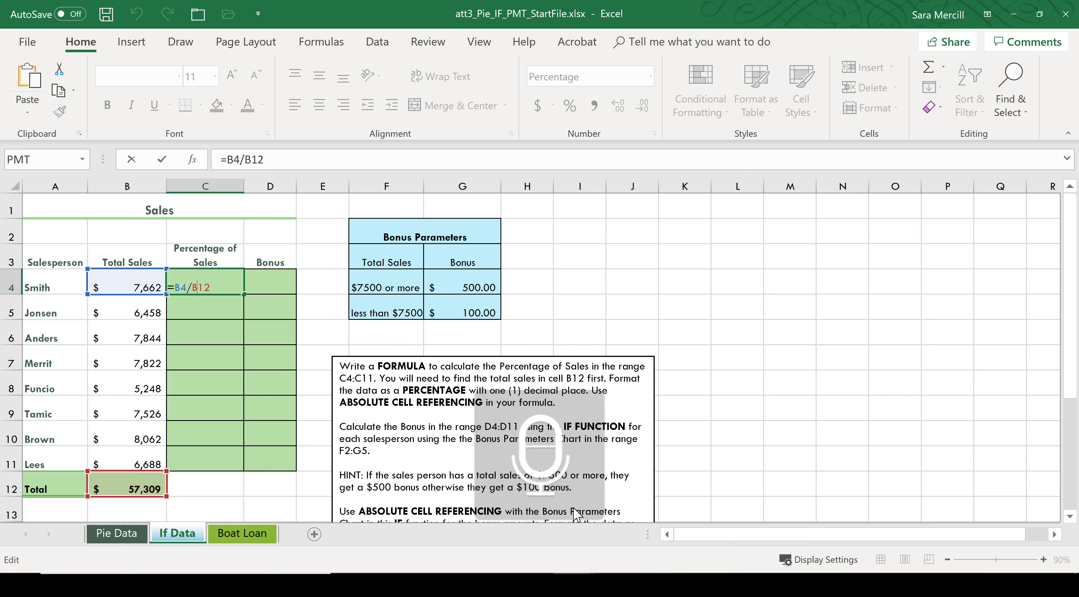
key(F4)
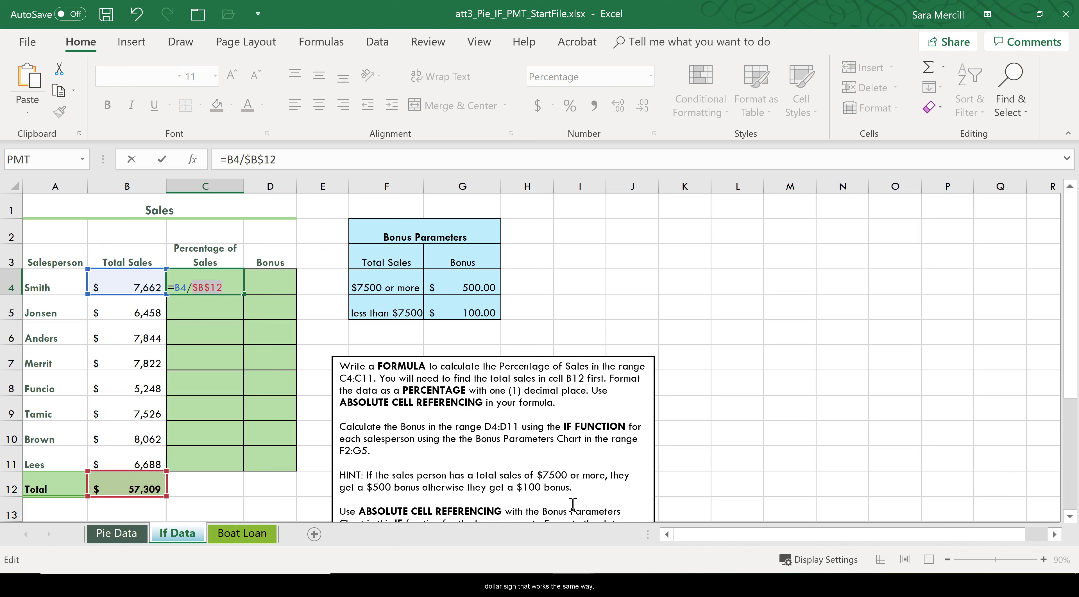
click(157, 161)
drag(244, 295, 244, 470)
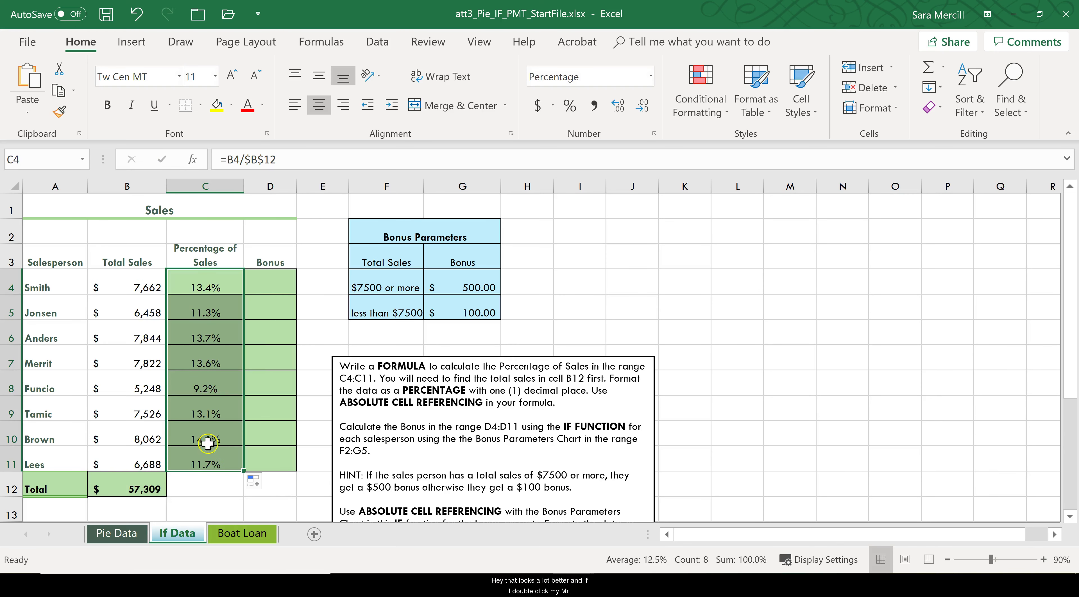
Step: Check the cell references in the percentage formulas of C4:C6 and in the total formula of B12
double_click(204, 339)
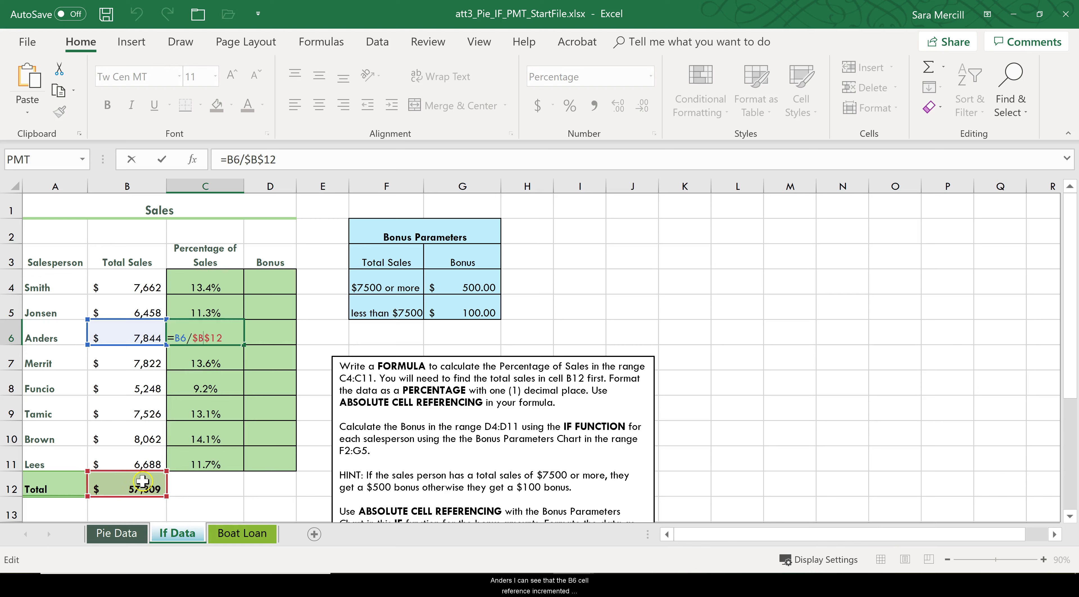
key(Escape)
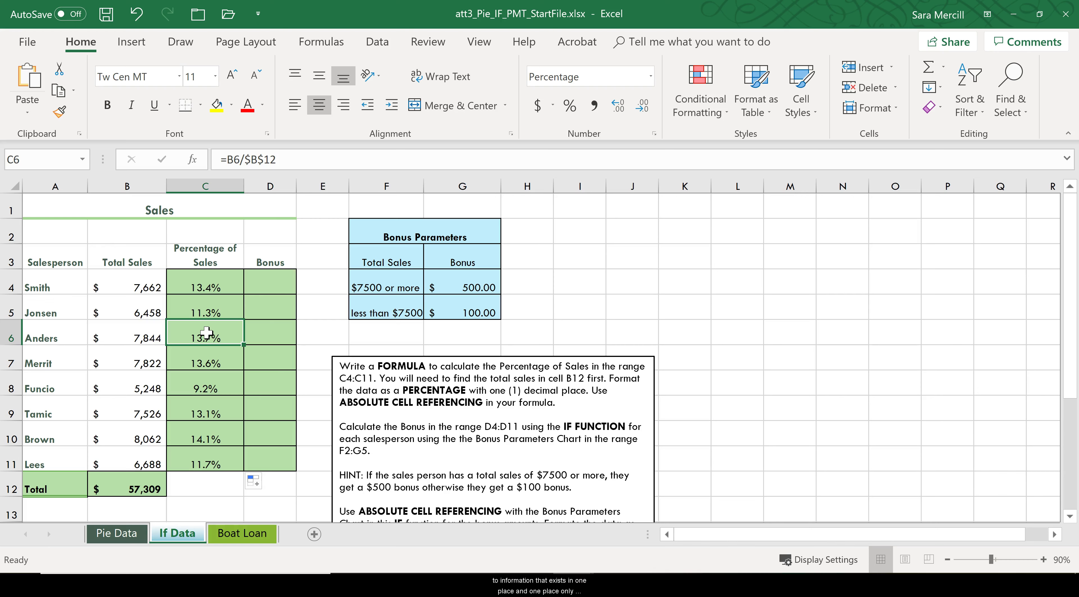
click(111, 489)
click(124, 489)
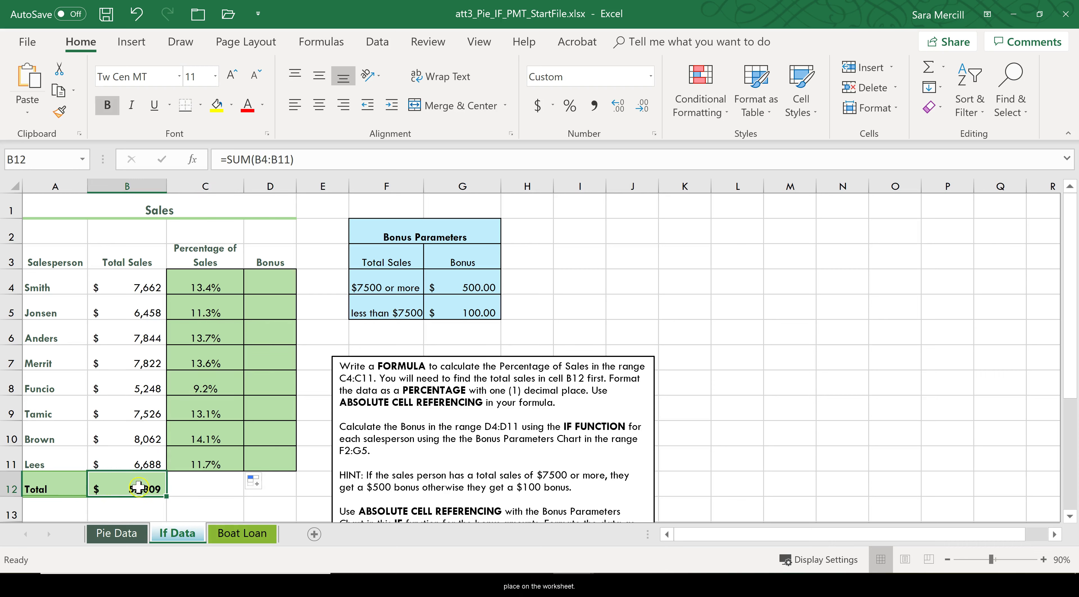
click(208, 282)
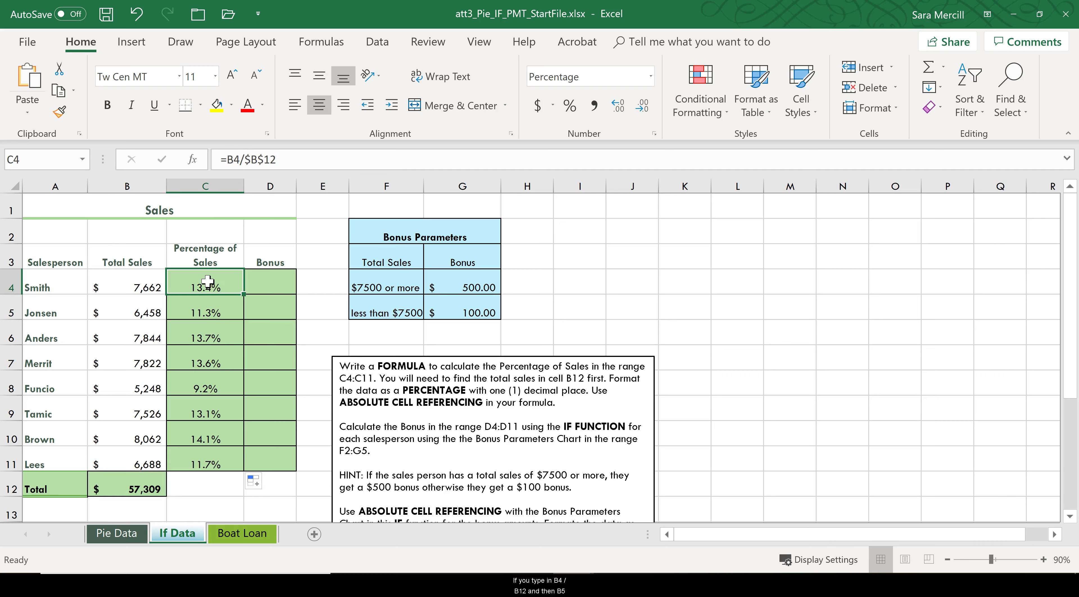
click(205, 306)
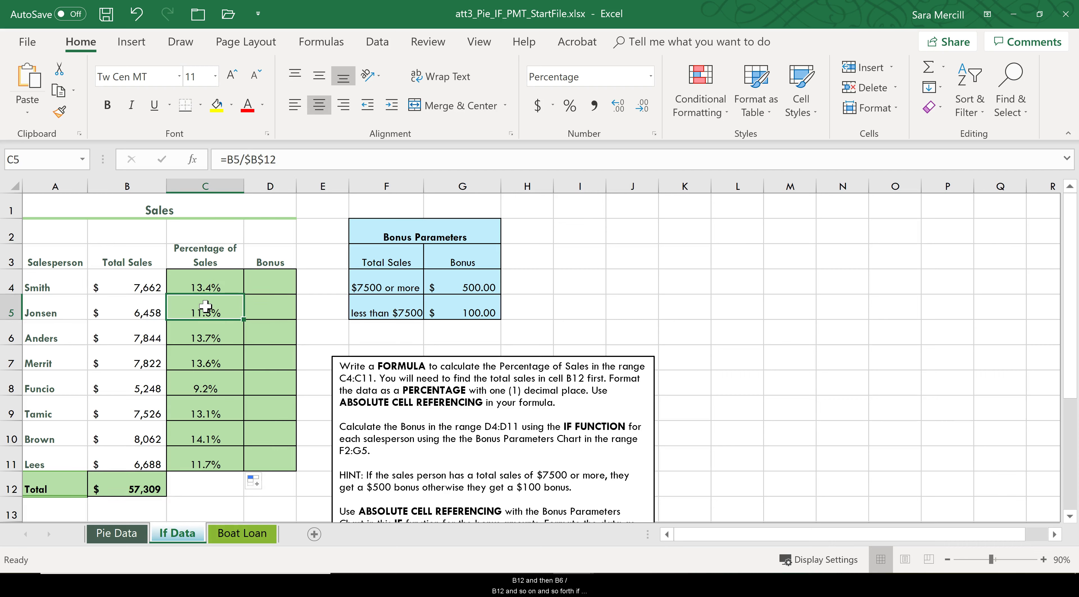
click(209, 339)
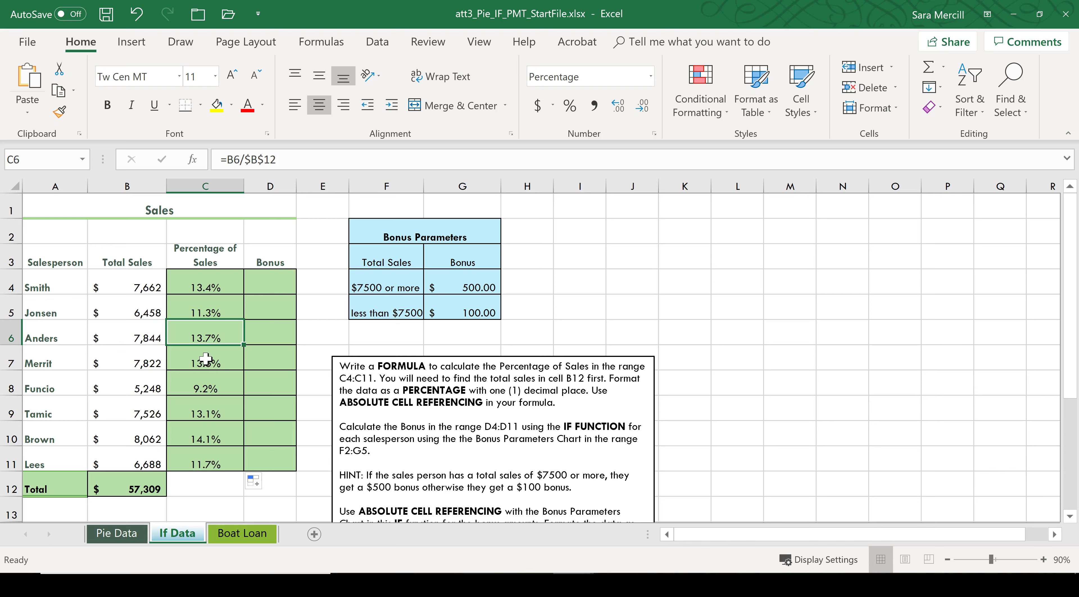
Step: Read the instructions' hint about the $500 and $100 bonuses for the Bonus column
click(291, 277)
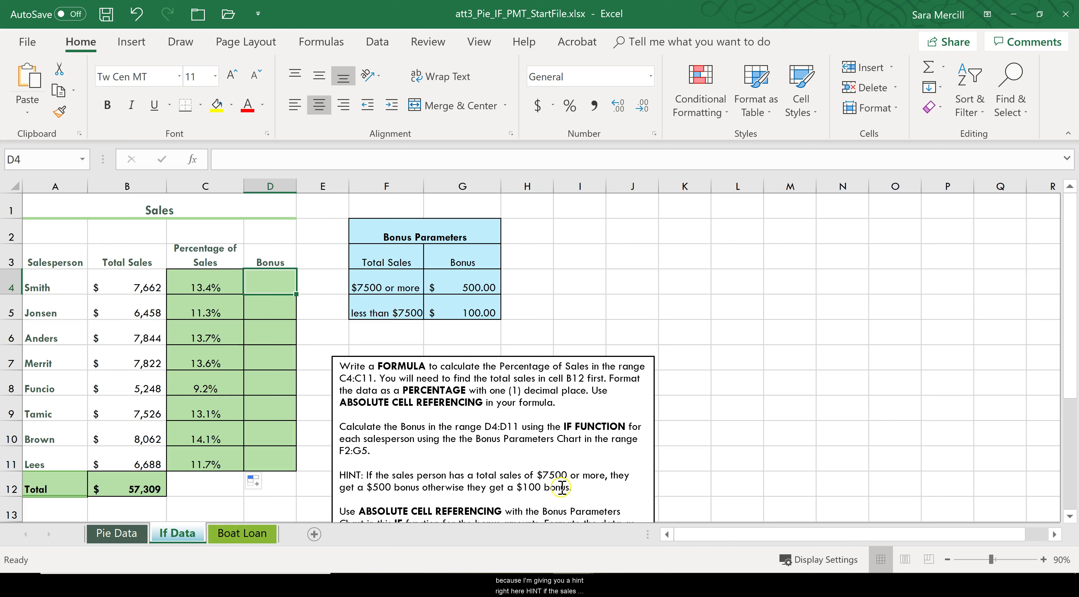
click(582, 487)
drag(582, 487, 341, 476)
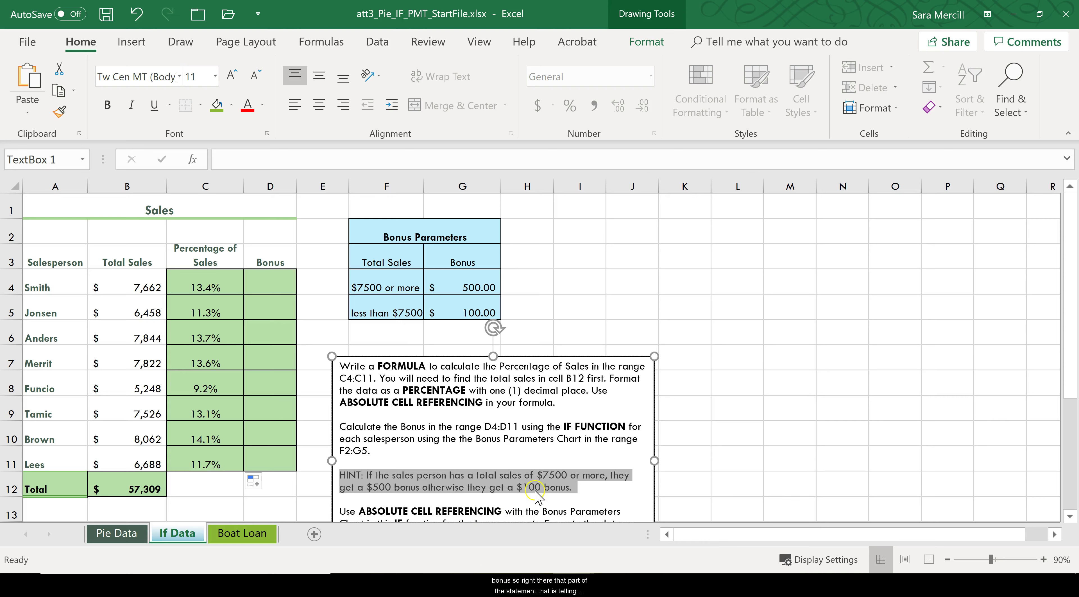
click(380, 474)
drag(365, 475, 373, 475)
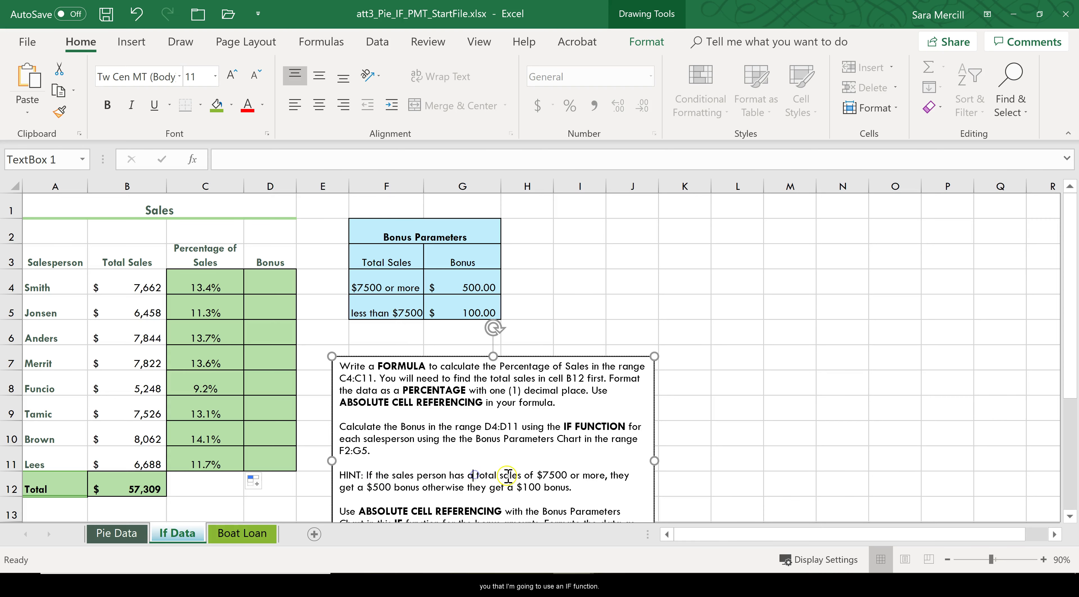
Step: Insert the IF function in D4 and review its Logical_test, Value_if_true and Value_if_false arguments
click(273, 278)
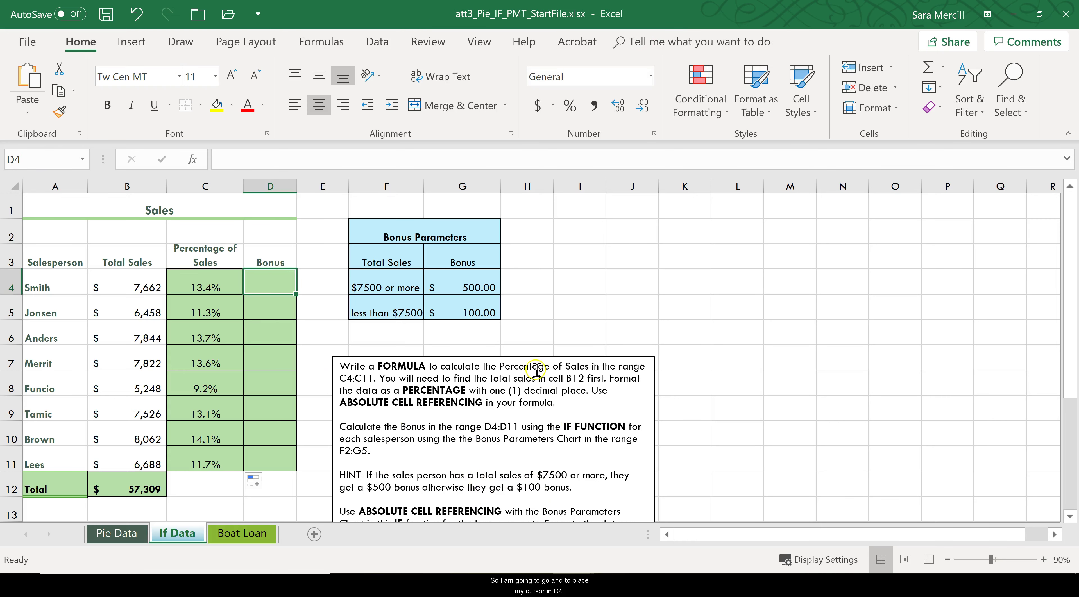
click(193, 160)
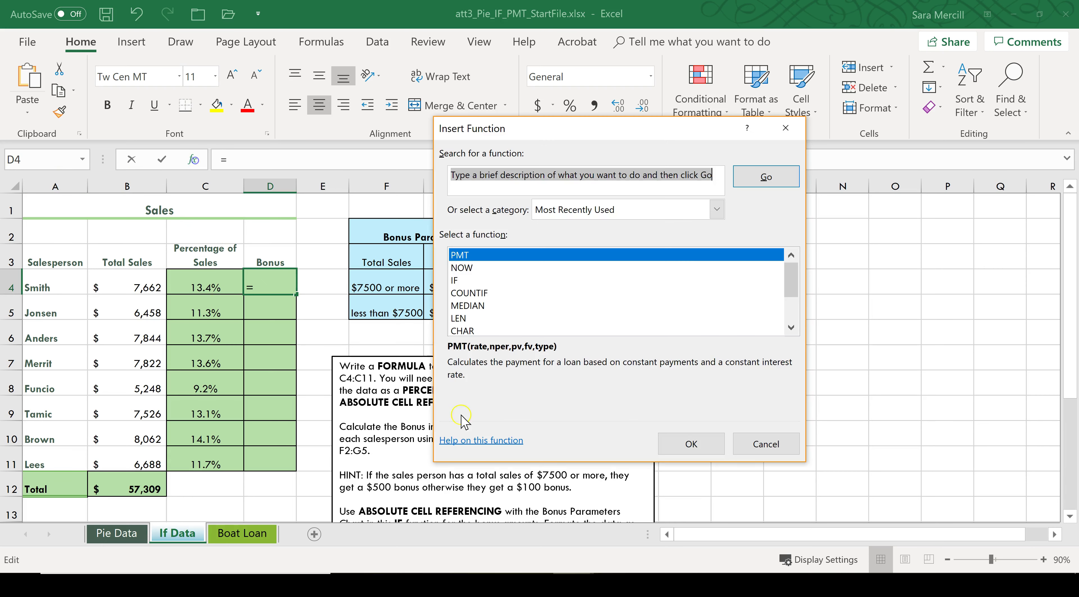
double_click(457, 284)
drag(513, 167, 668, 179)
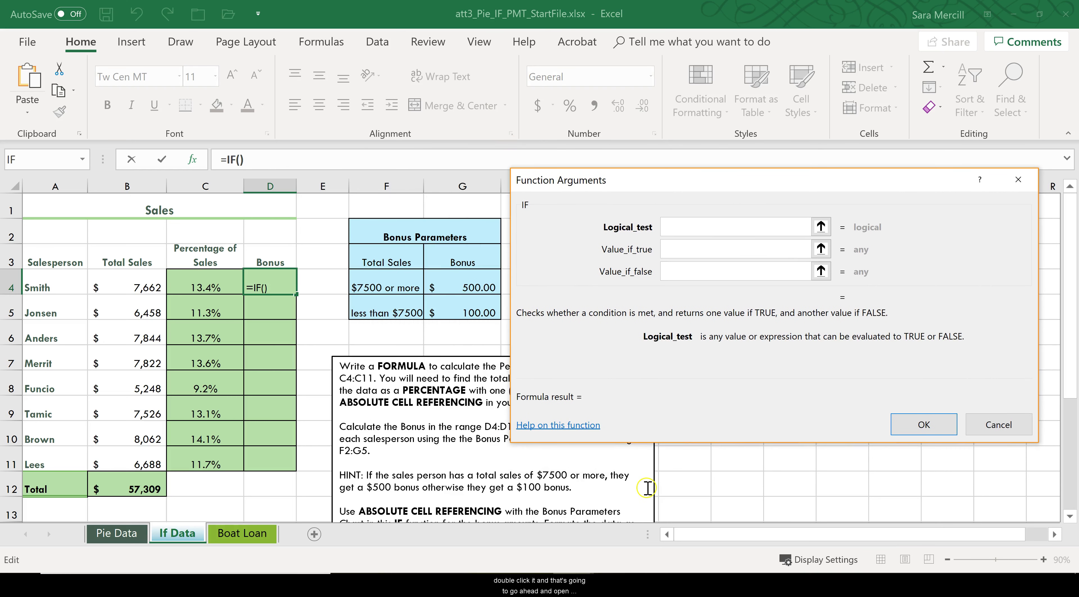
click(682, 250)
click(691, 272)
click(690, 228)
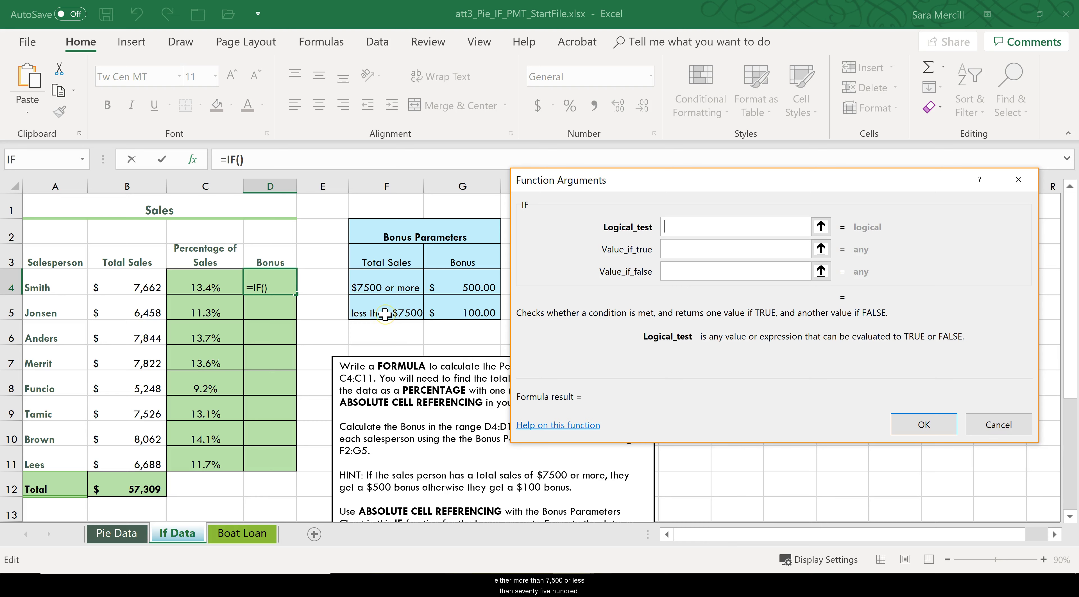
click(667, 230)
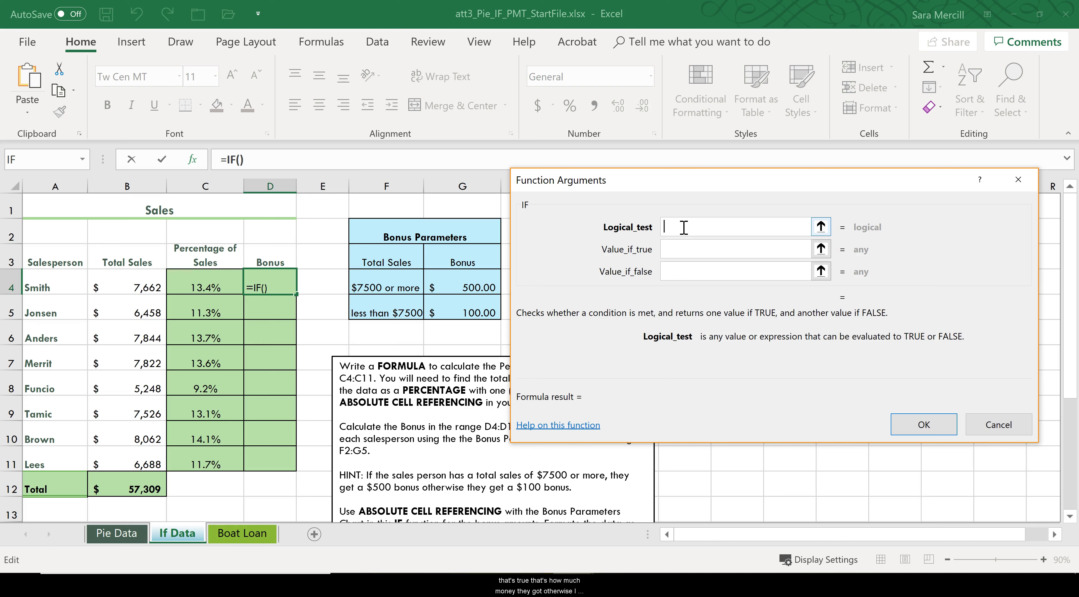
click(683, 249)
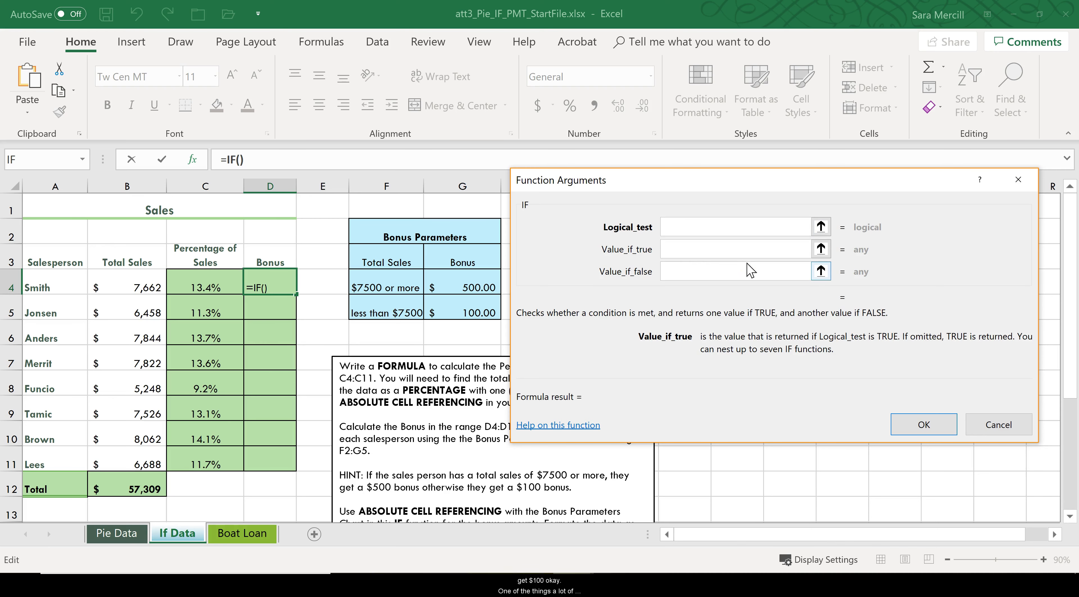
click(710, 272)
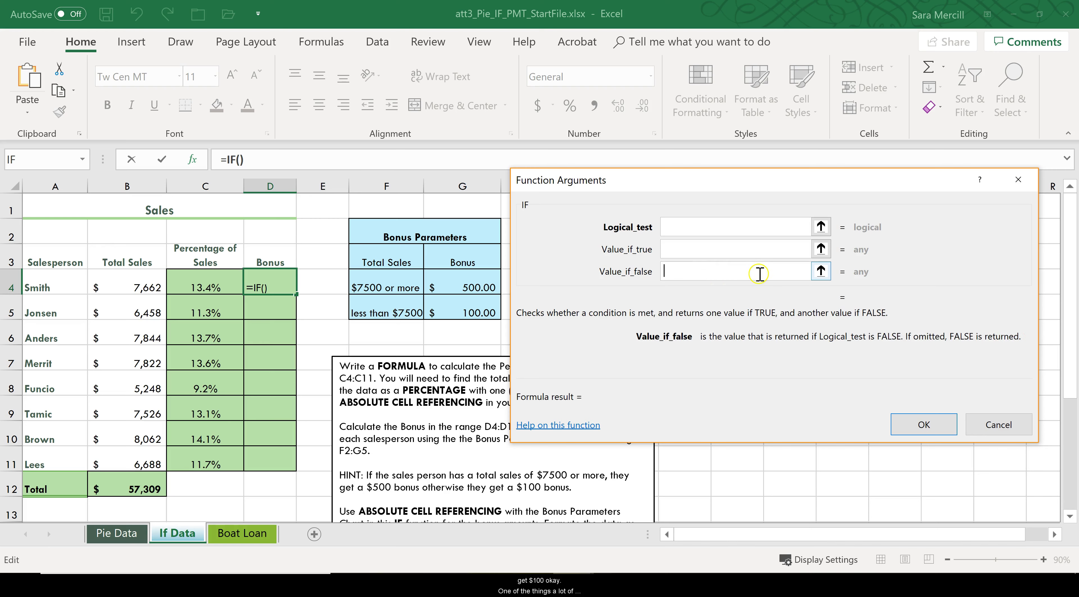
Step: Set the IF function's Logical_test in D4 to B4>=7500
click(709, 227)
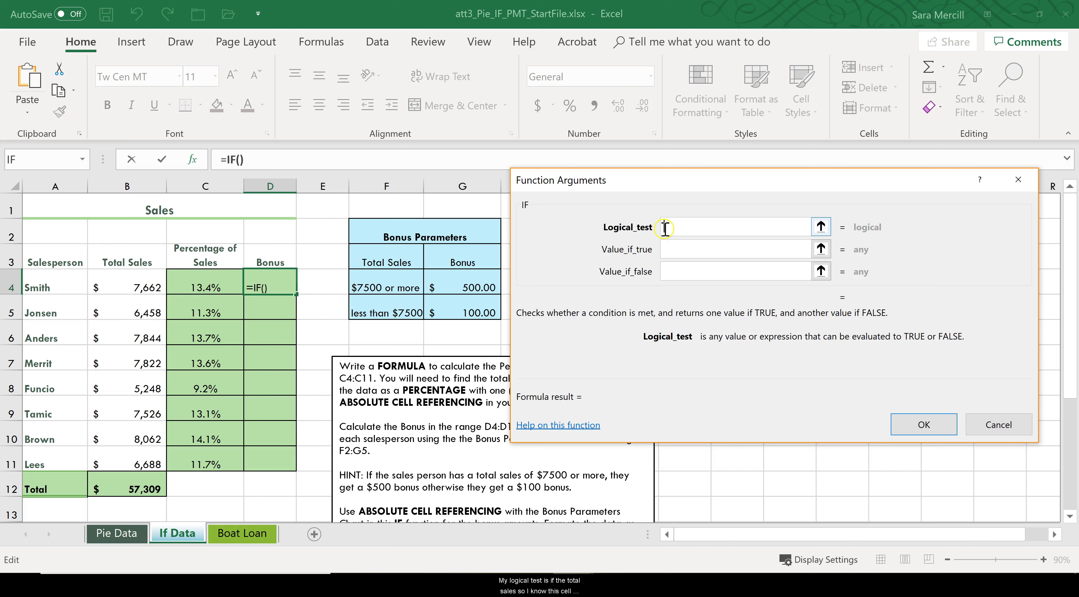
click(148, 289)
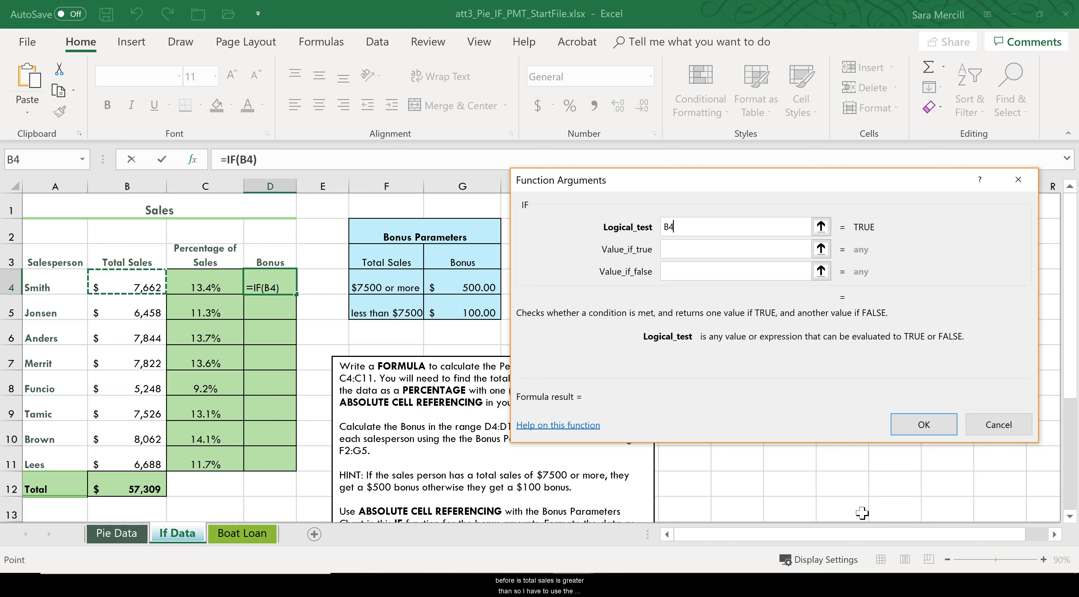
text(>)
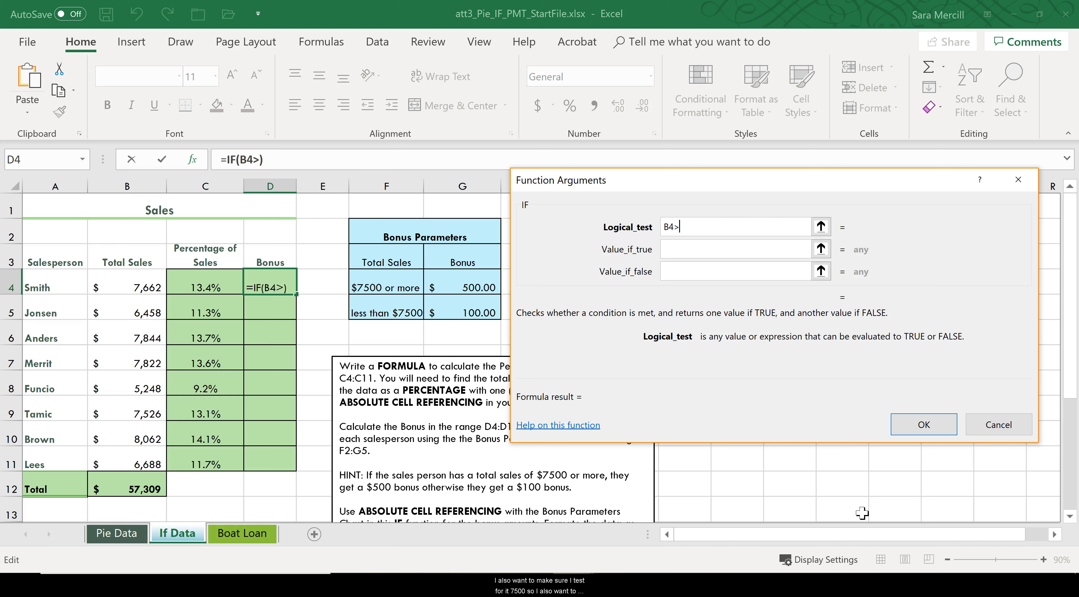
text(=)
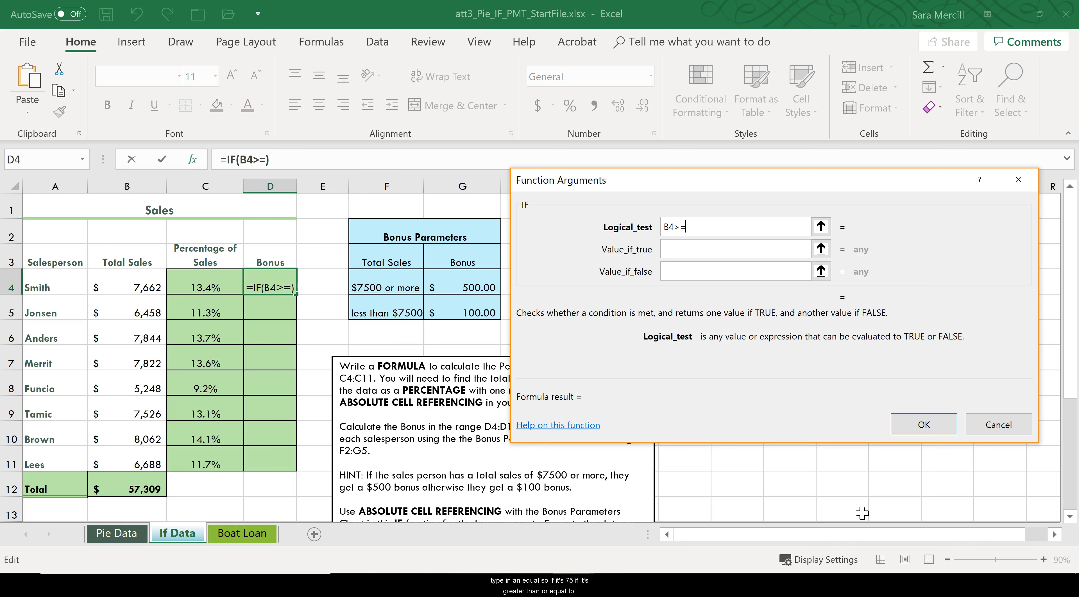
text(7500)
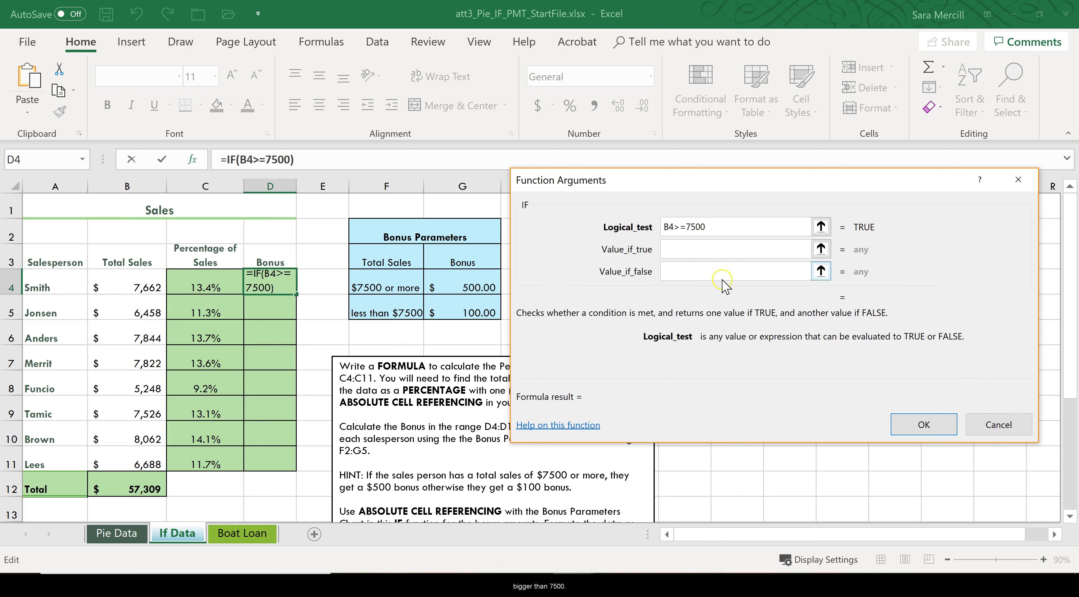
Step: Complete D4's IF function with G4 as Value_if_true and G5 as Value_if_false, and apply the Accounting number format to the cell
click(690, 249)
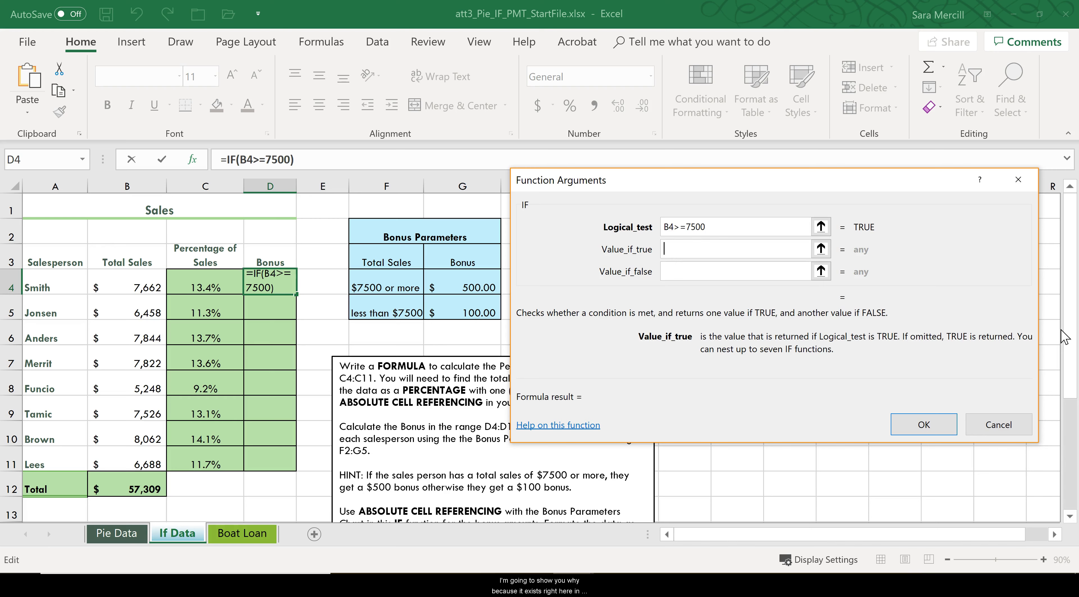
click(463, 282)
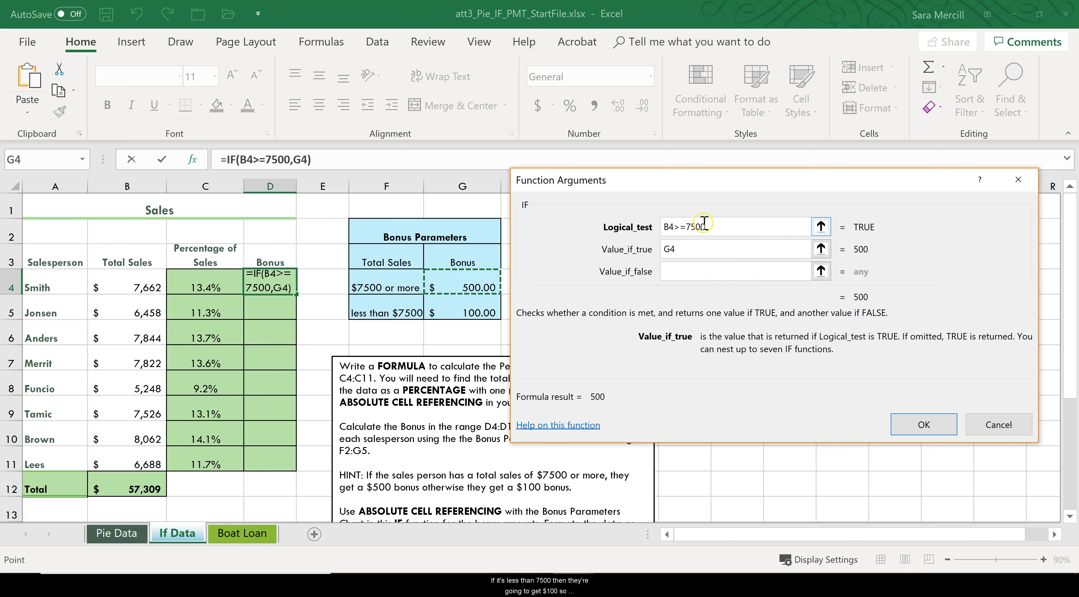
click(691, 275)
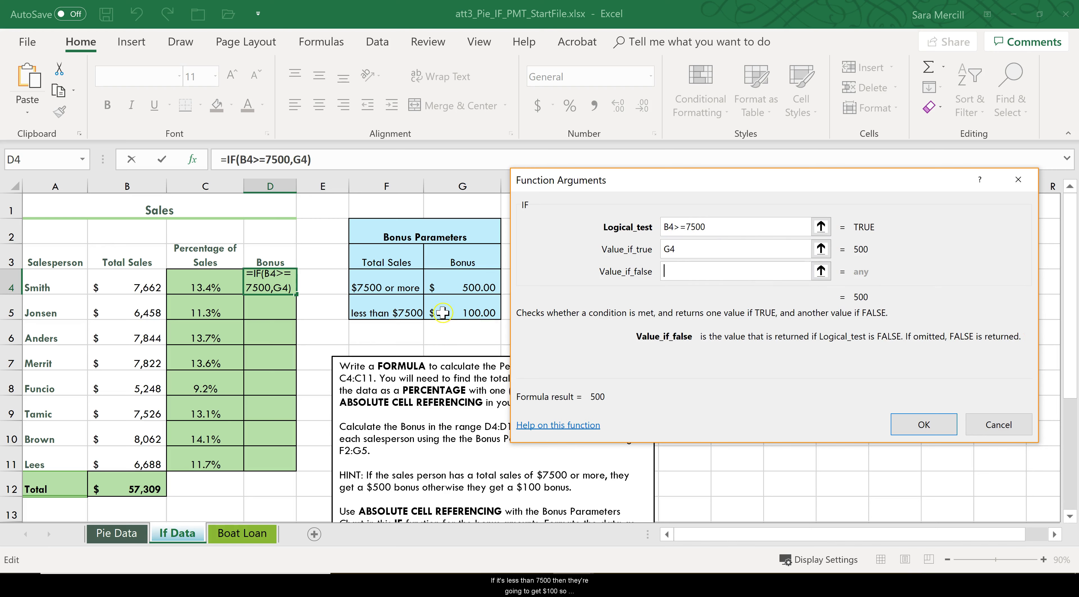
click(486, 303)
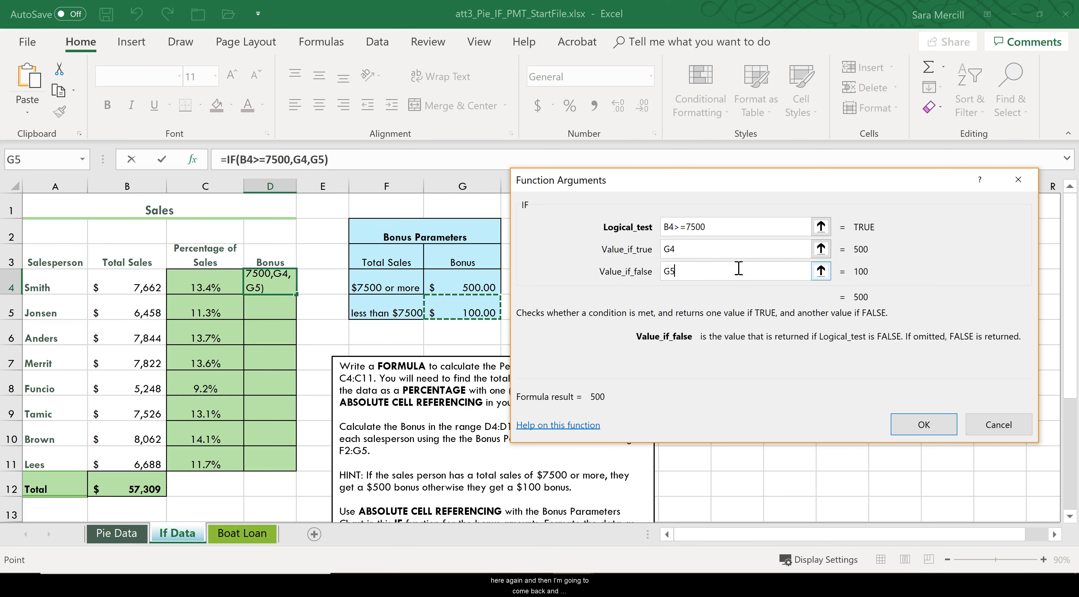
click(926, 426)
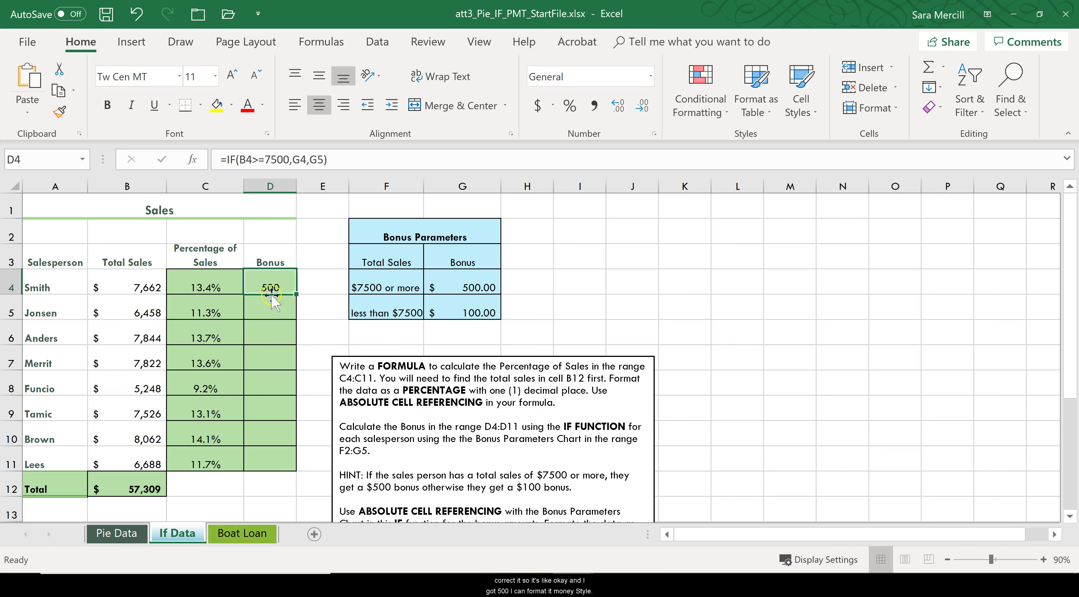
click(536, 105)
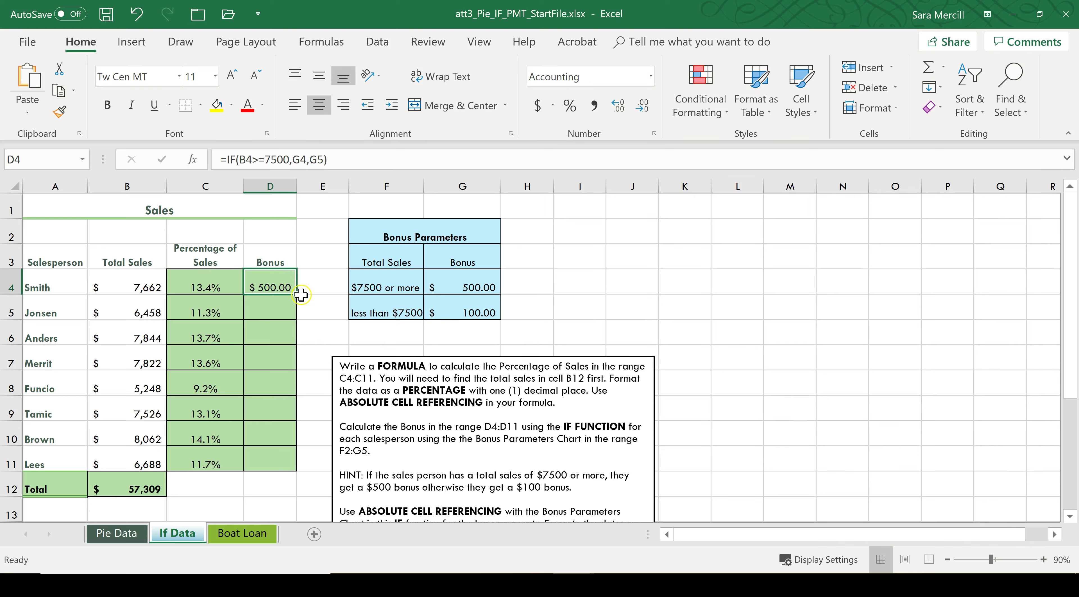
Step: Try filling D4's bonus formula down through D11, inspect the references in D6, and undo the fill
drag(300, 295, 296, 472)
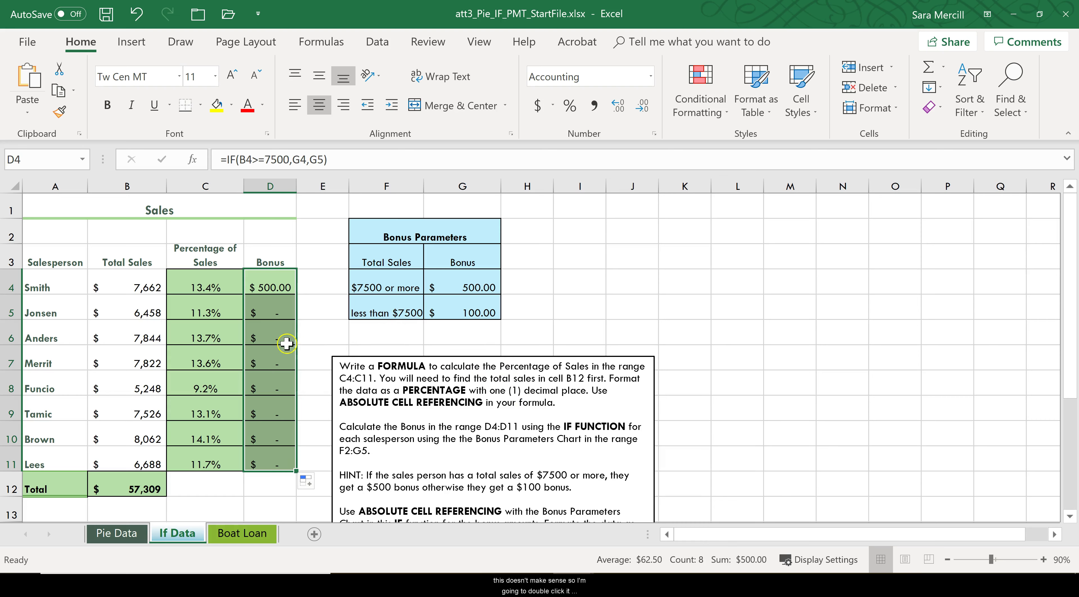
double_click(274, 336)
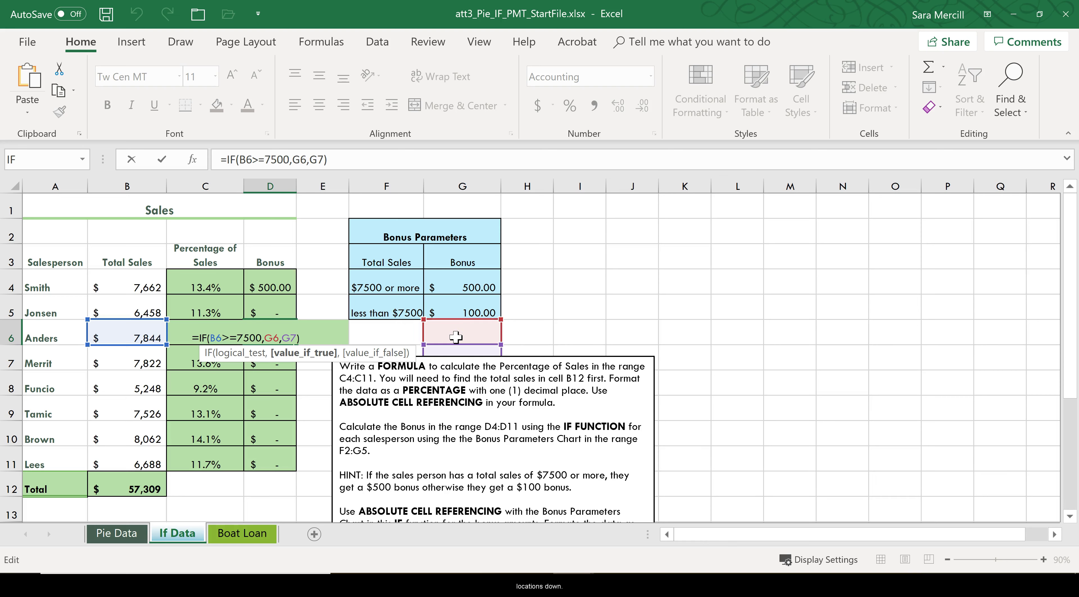
key(Escape)
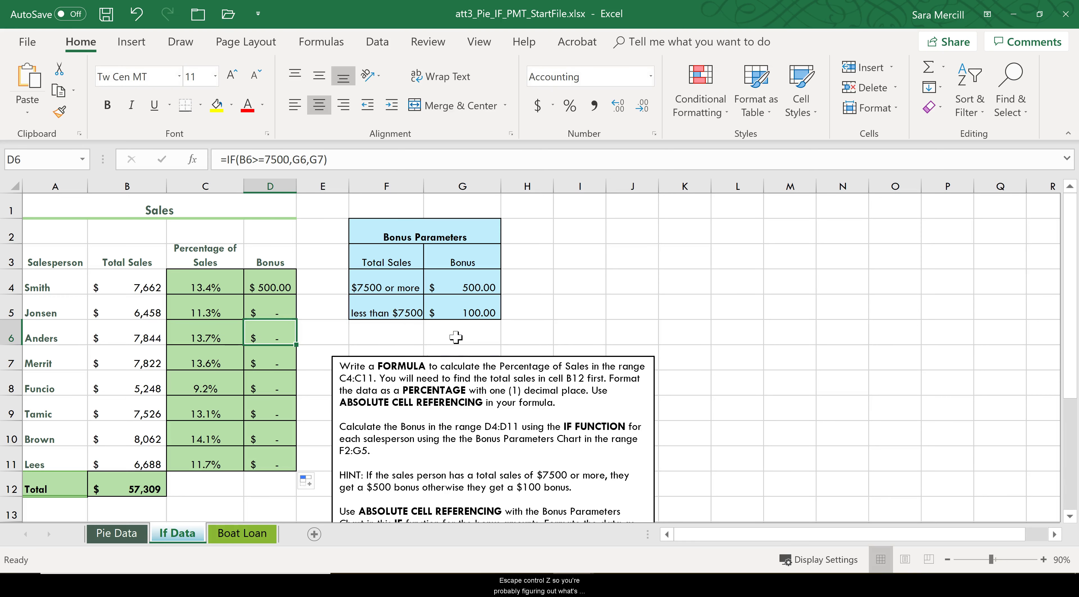
key(ctrl+z)
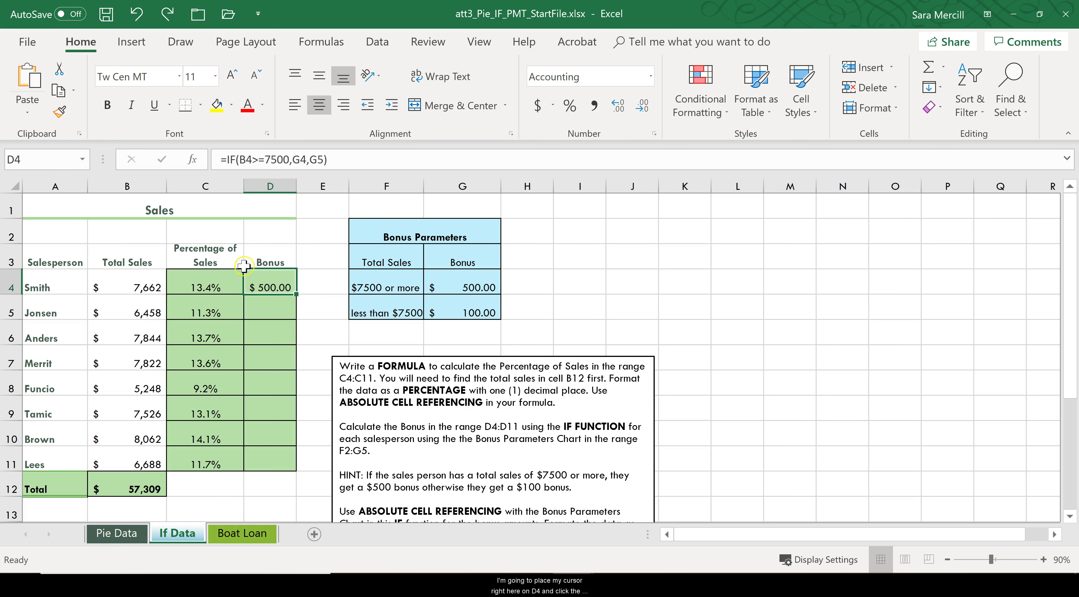
Step: Make the G4 and G5 references in D4's IF function absolute ($G$4, $G$5) and fill the formula down through D11
click(193, 160)
drag(621, 188, 631, 176)
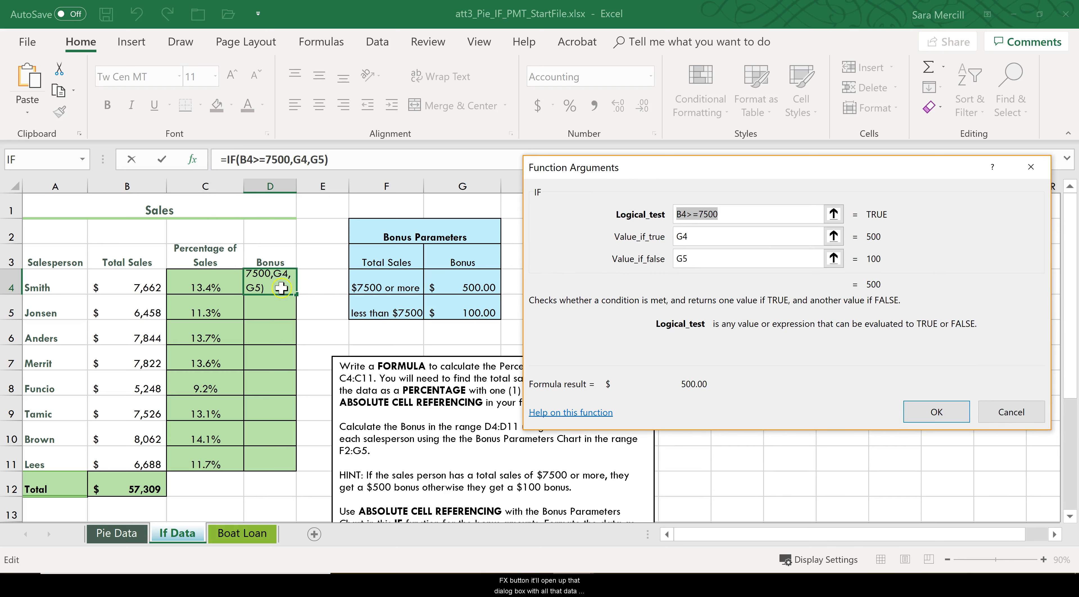
click(689, 238)
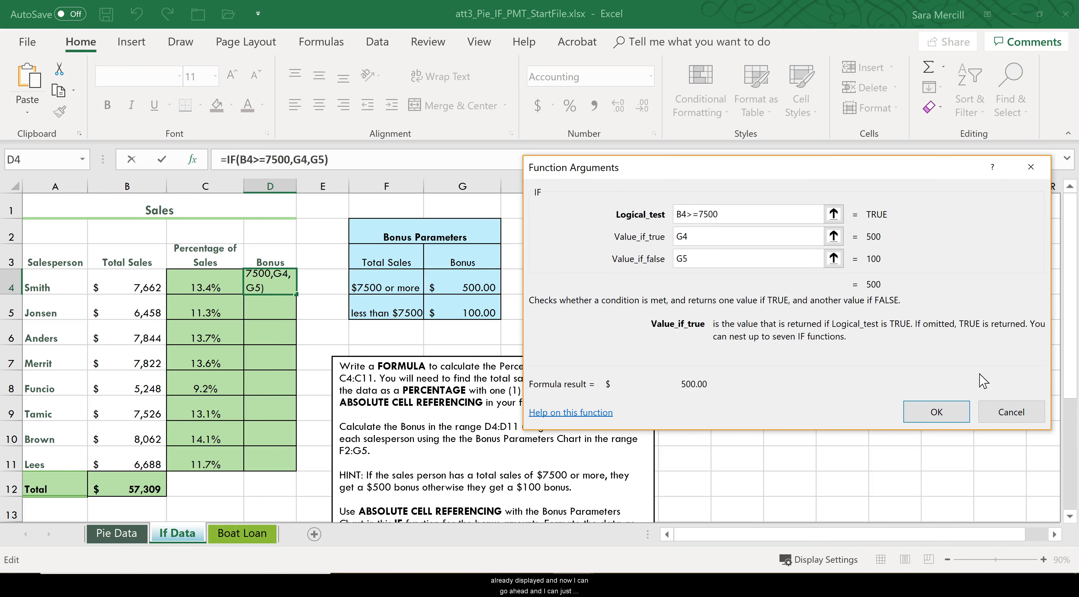
key(F4)
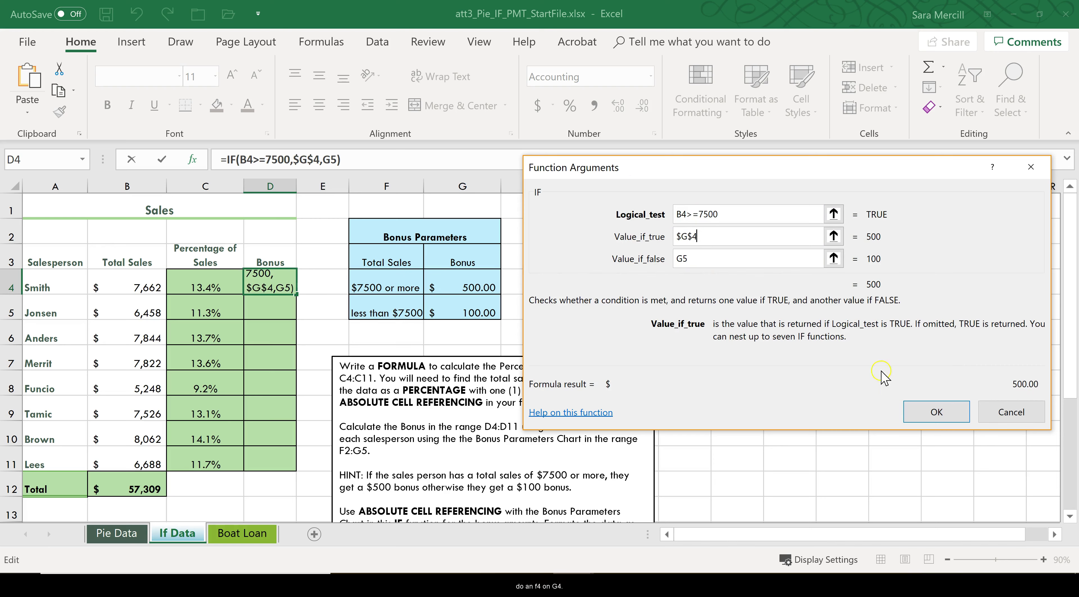
click(729, 260)
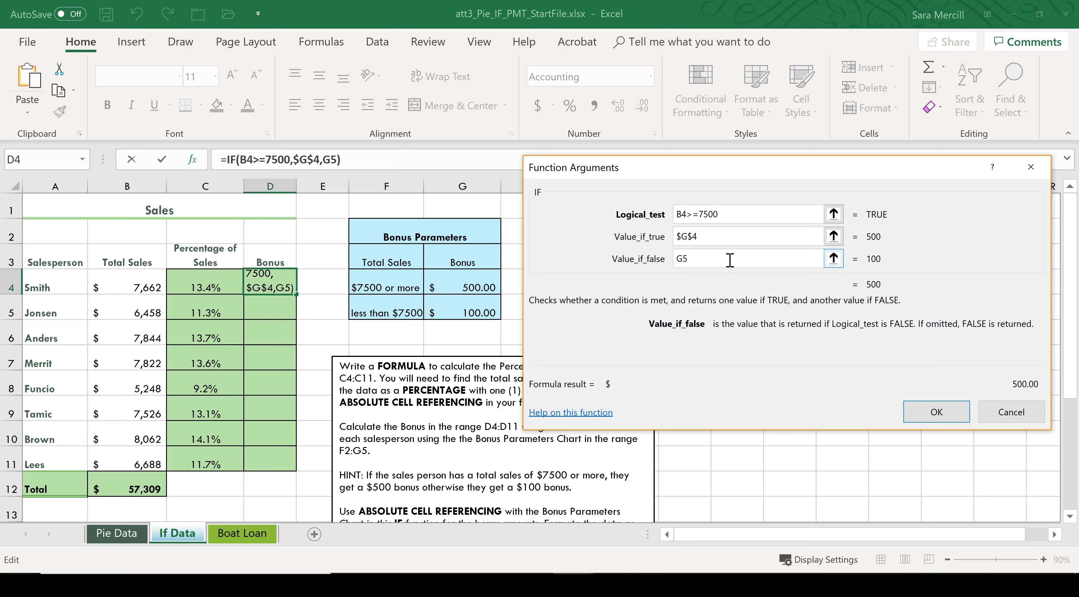
key(F4)
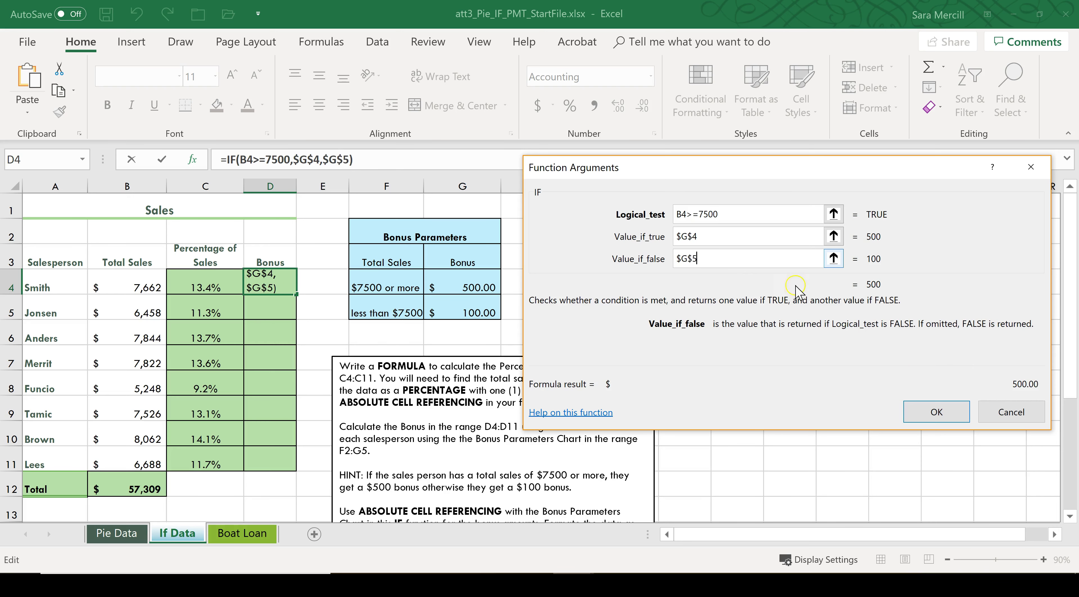
click(958, 409)
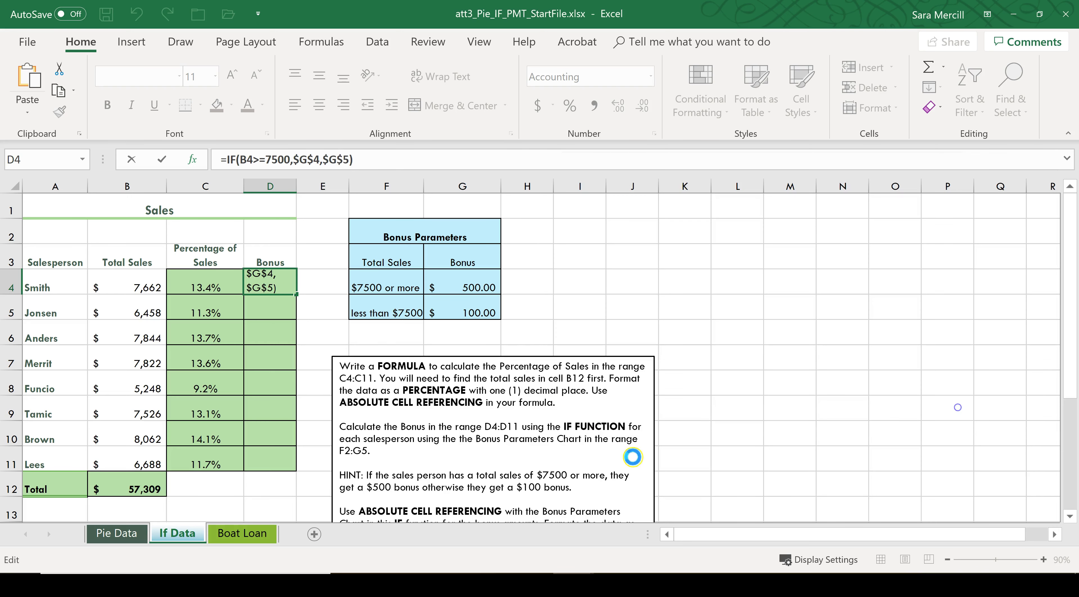
double_click(296, 294)
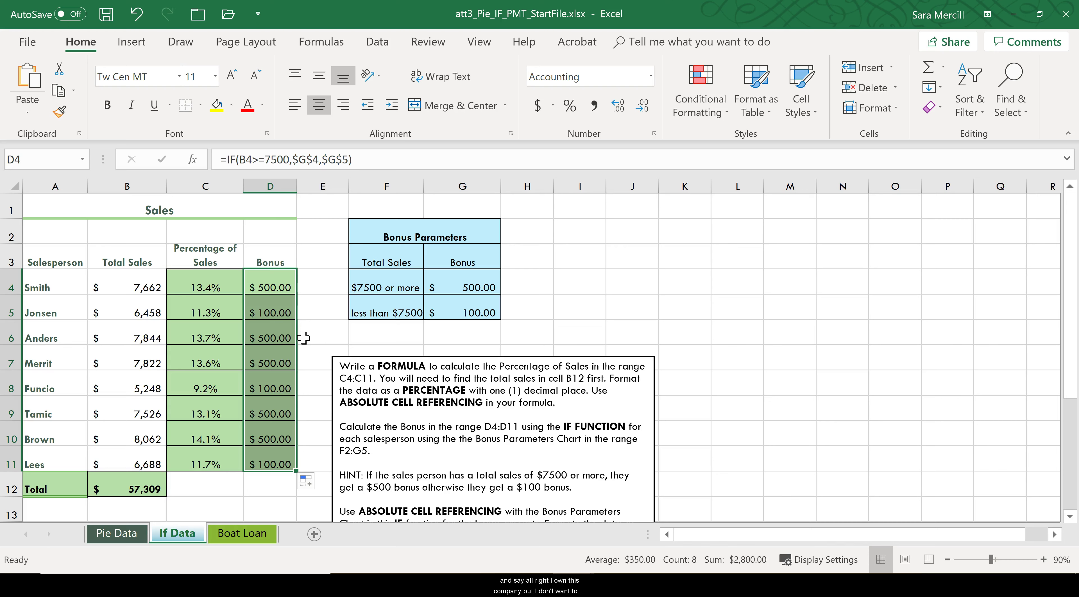
Step: Change the bonus for sales of $7500 or more in G4 to 400
key(Right)
key(Right)
key(Right)
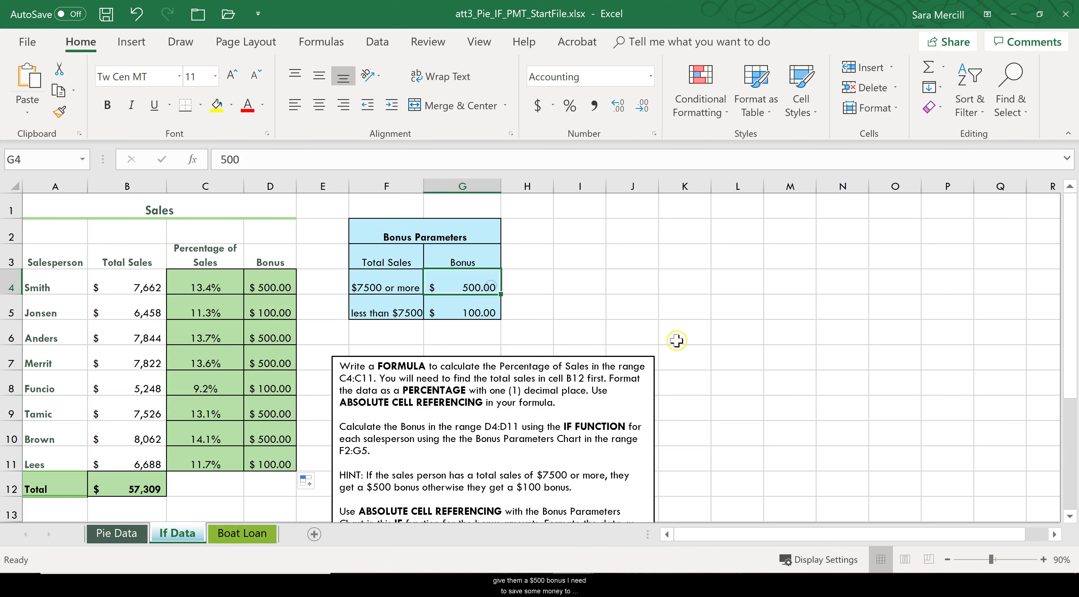
text(400)
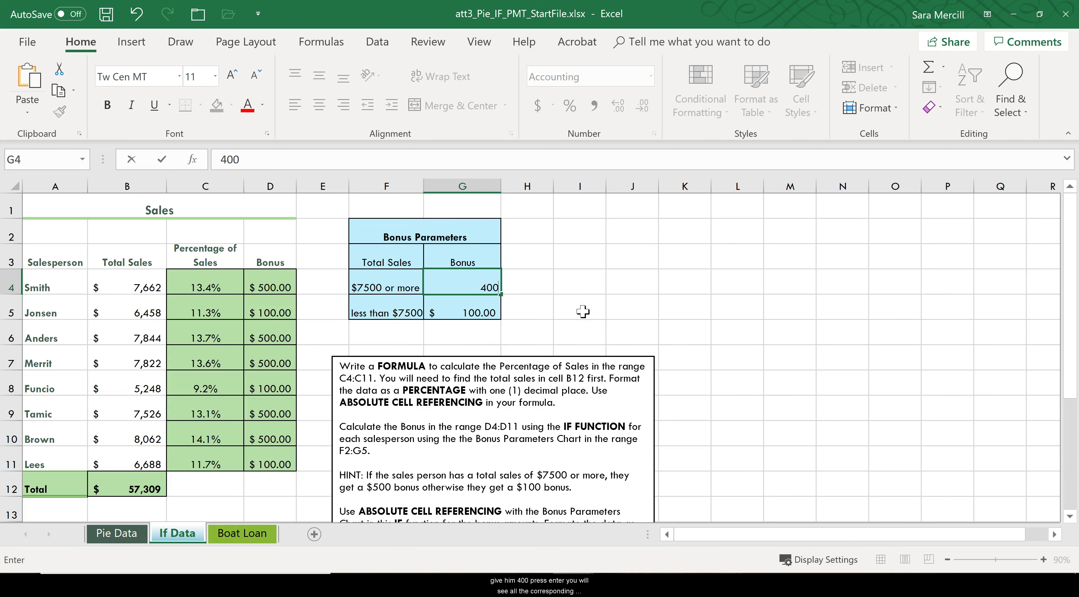
key(Return)
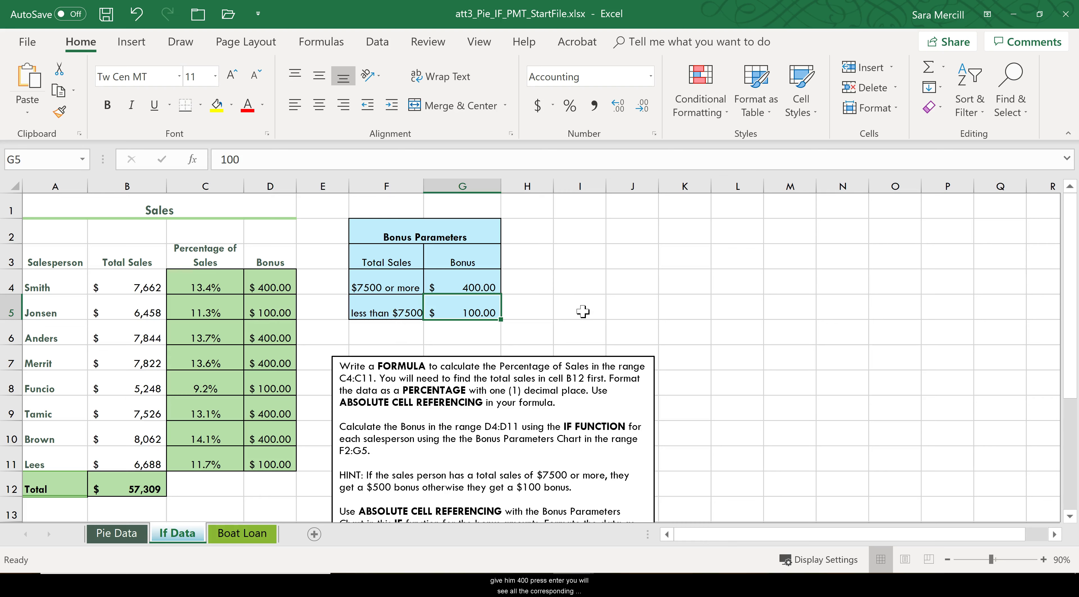
Step: Check the recalculated bonuses in D4:D11 and set the bonus amount in G4 back to 500
drag(264, 289, 279, 460)
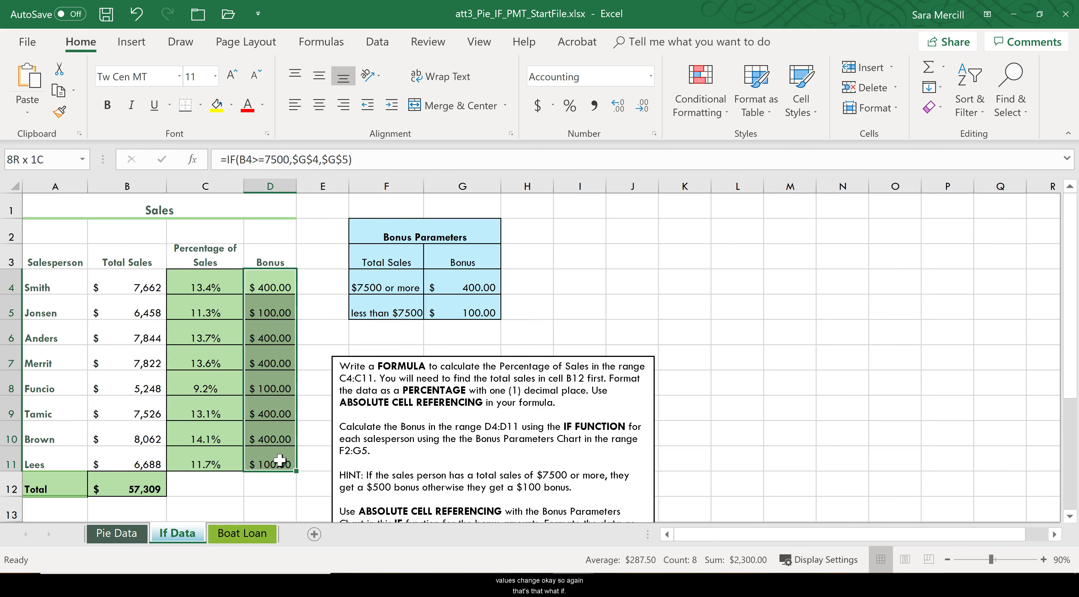
click(463, 285)
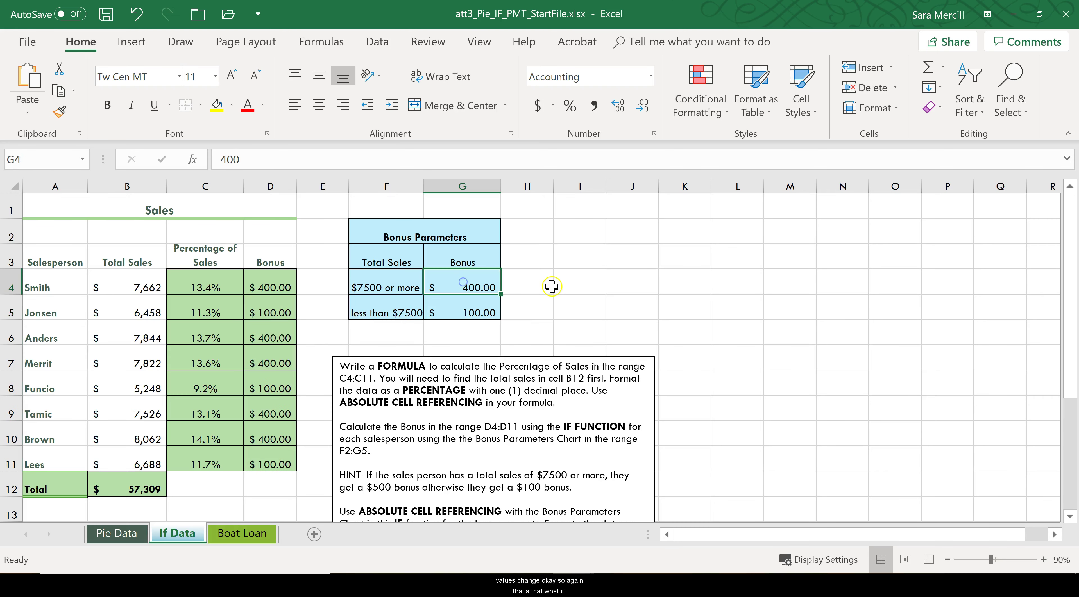
text(500)
key(Return)
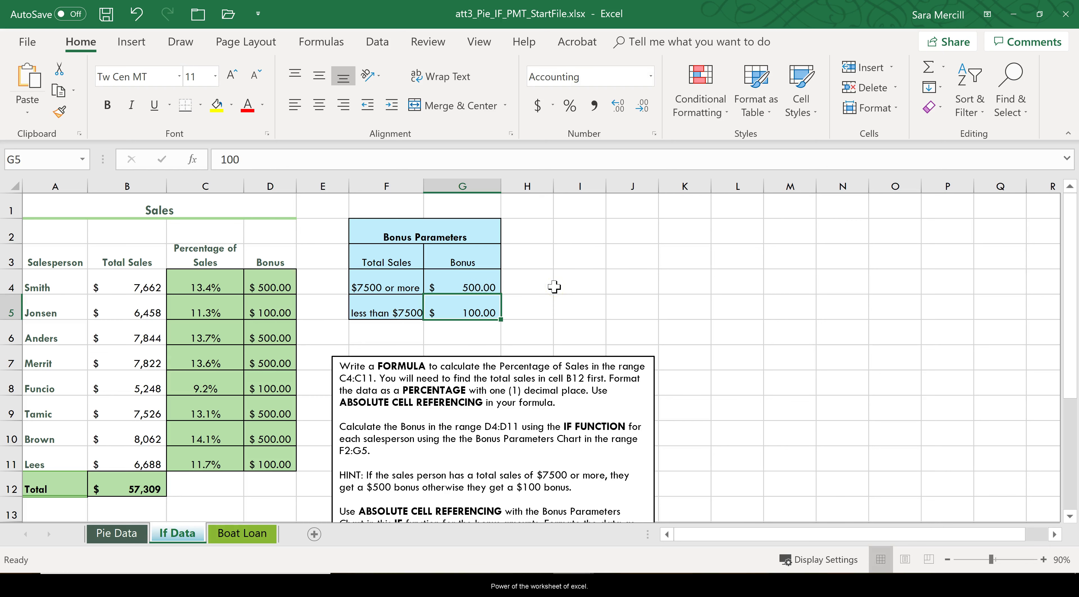